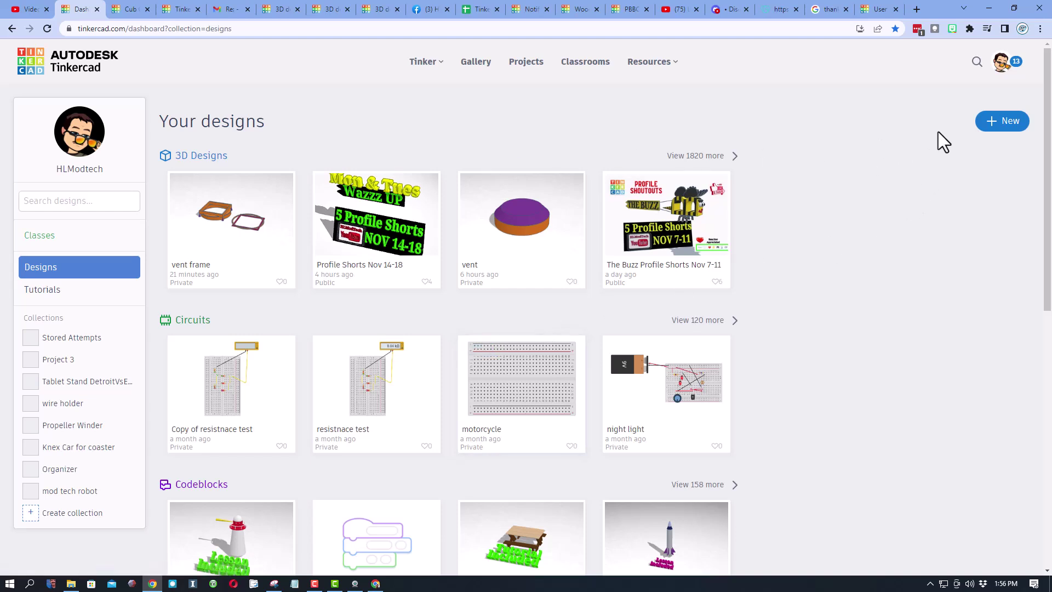
Step: Create a new Codeblocks design and rename it "subtract"
click(1001, 121)
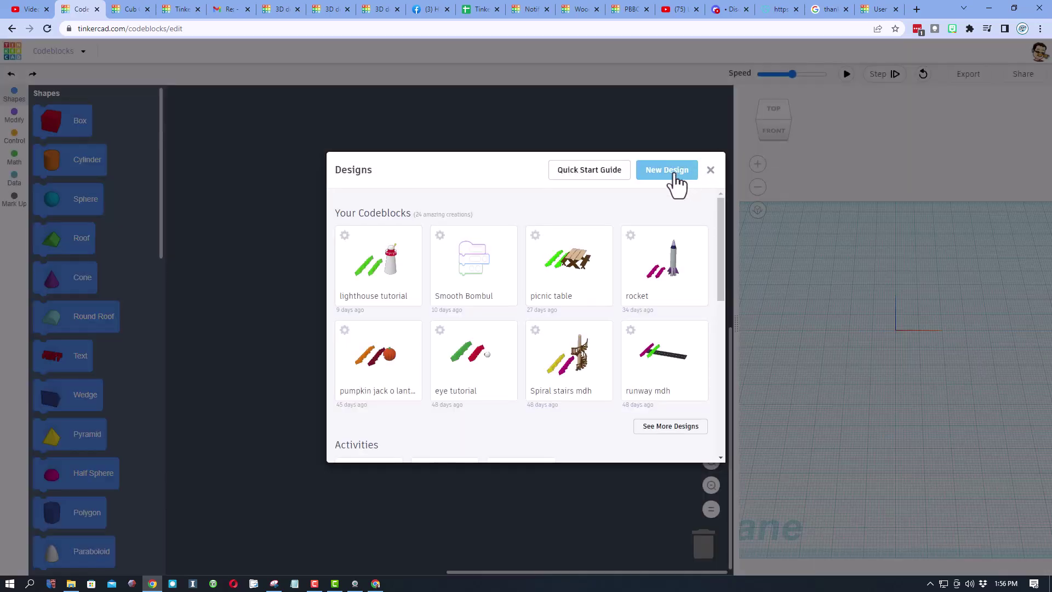
click(675, 173)
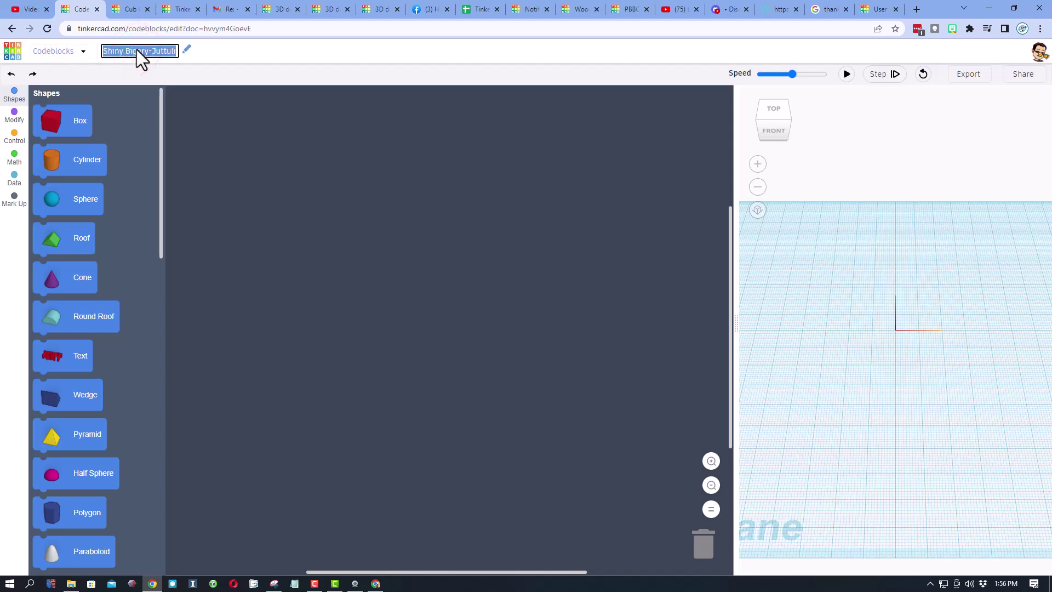
text(su)
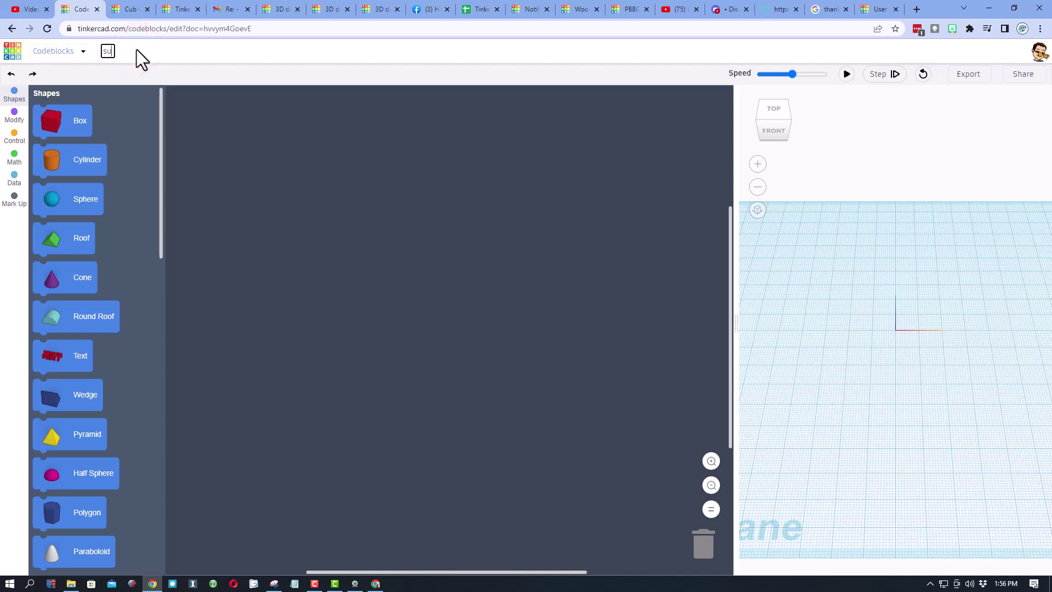
text(btract)
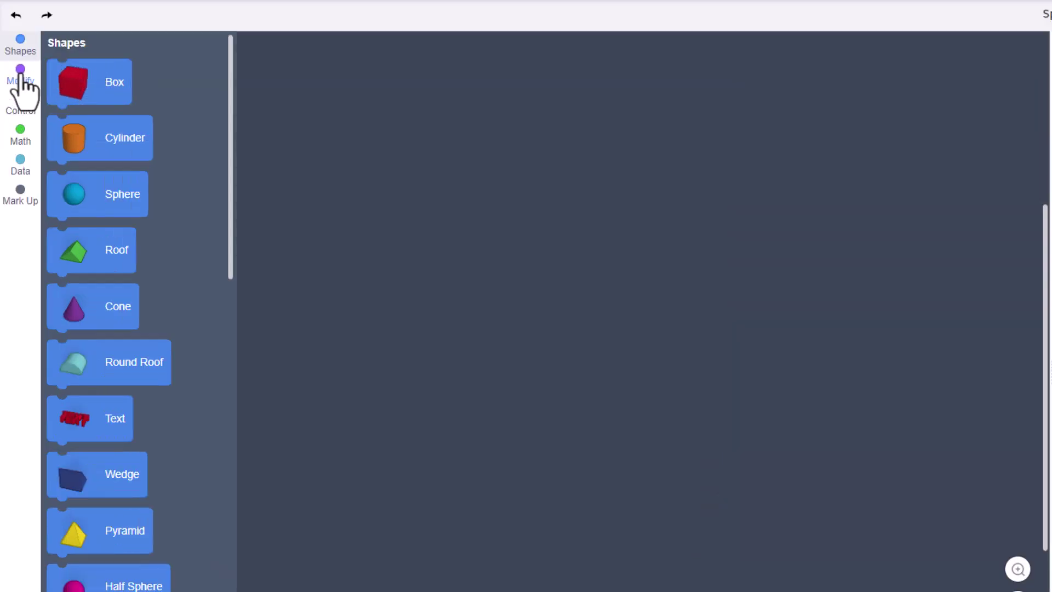
Step: Start the code with a Create New Object block and rename its object0 variable to "tube"
click(21, 80)
drag(61, 78, 349, 101)
click(482, 102)
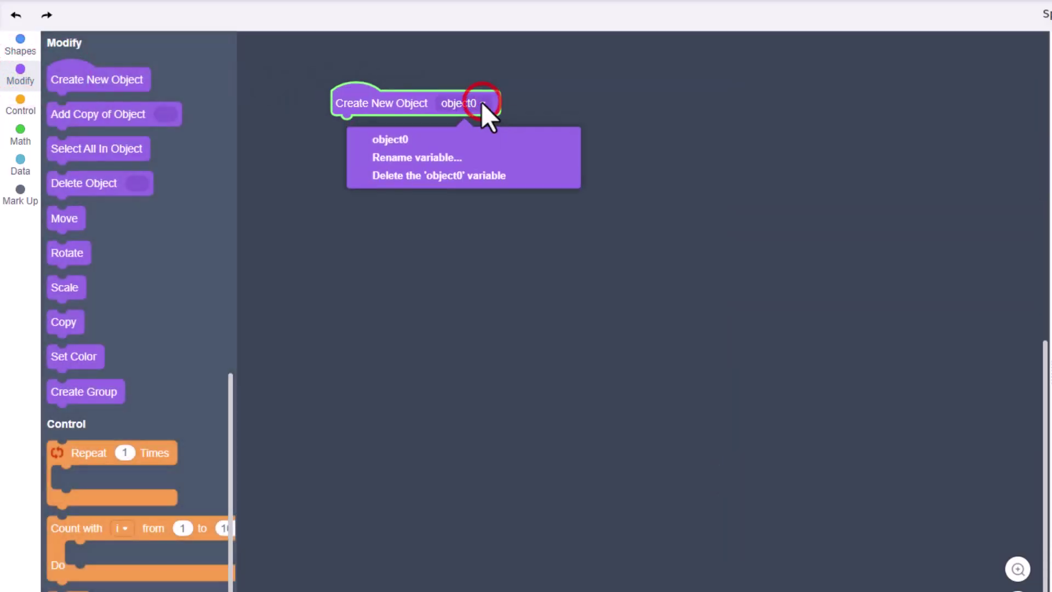
click(448, 160)
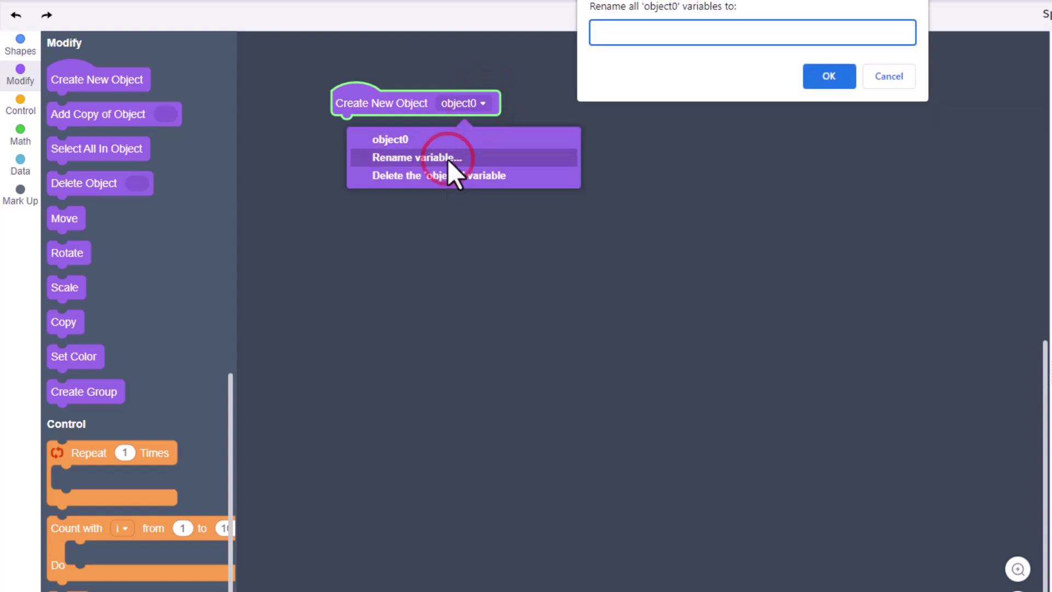
key(Return)
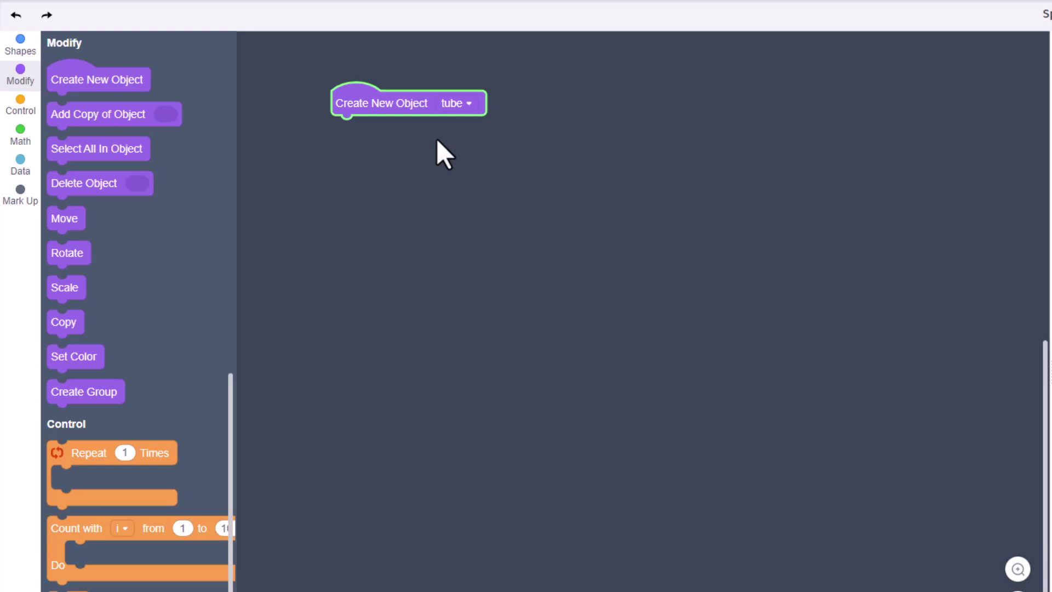
Step: Add a cylinder under the tube object with height 50 and 64 sides, and run the code
click(22, 48)
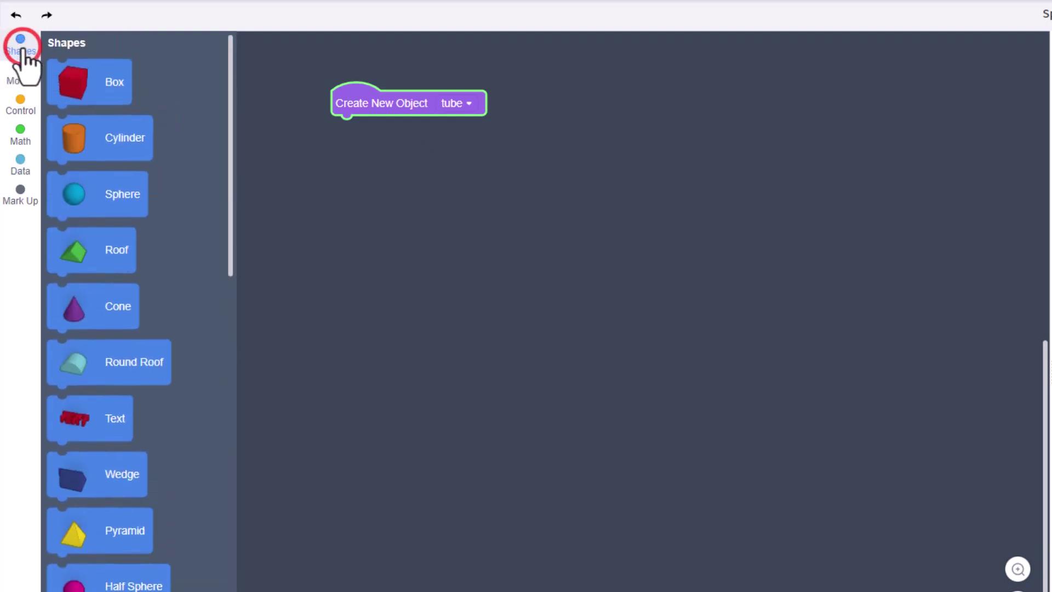
drag(73, 117, 383, 141)
click(480, 131)
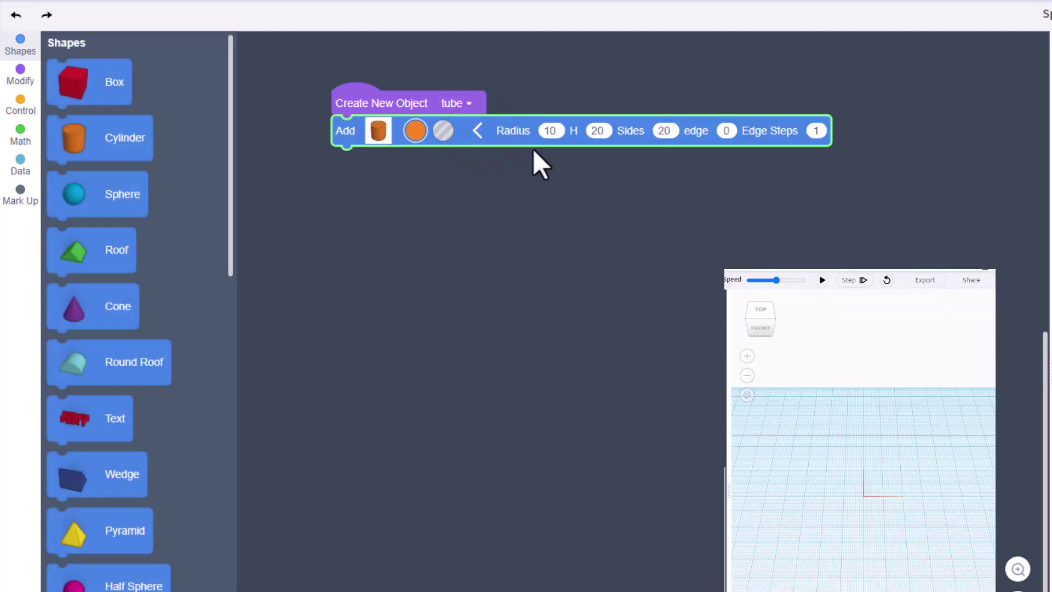
click(601, 131)
text(50)
click(665, 131)
text(8)
text(4)
click(821, 280)
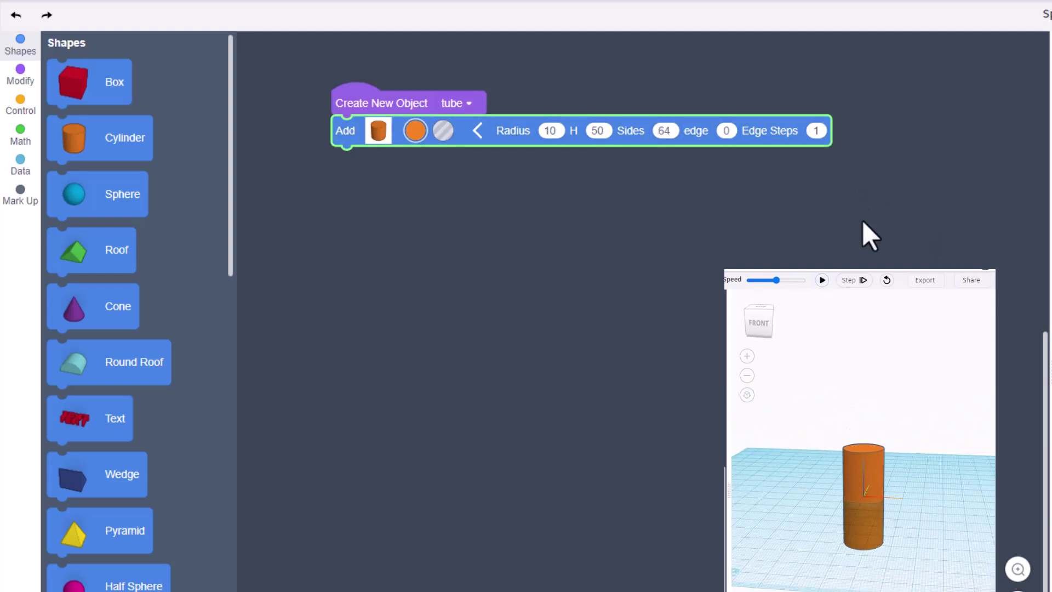
Step: Set the cylinder's radius to 7 and its height to 70, and run the code
click(548, 130)
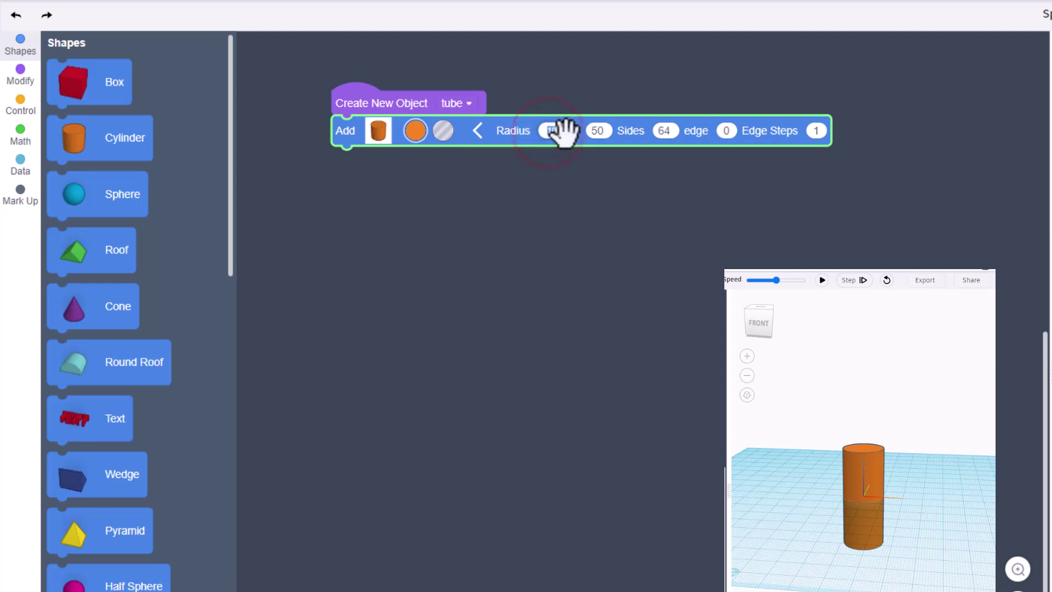
text(7)
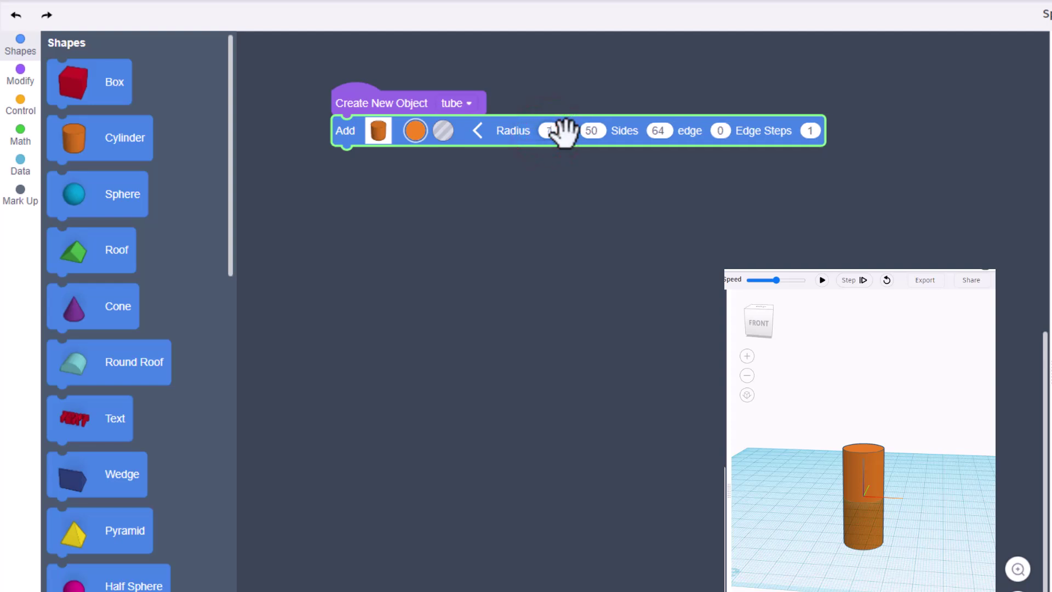
click(604, 132)
text(70)
click(821, 280)
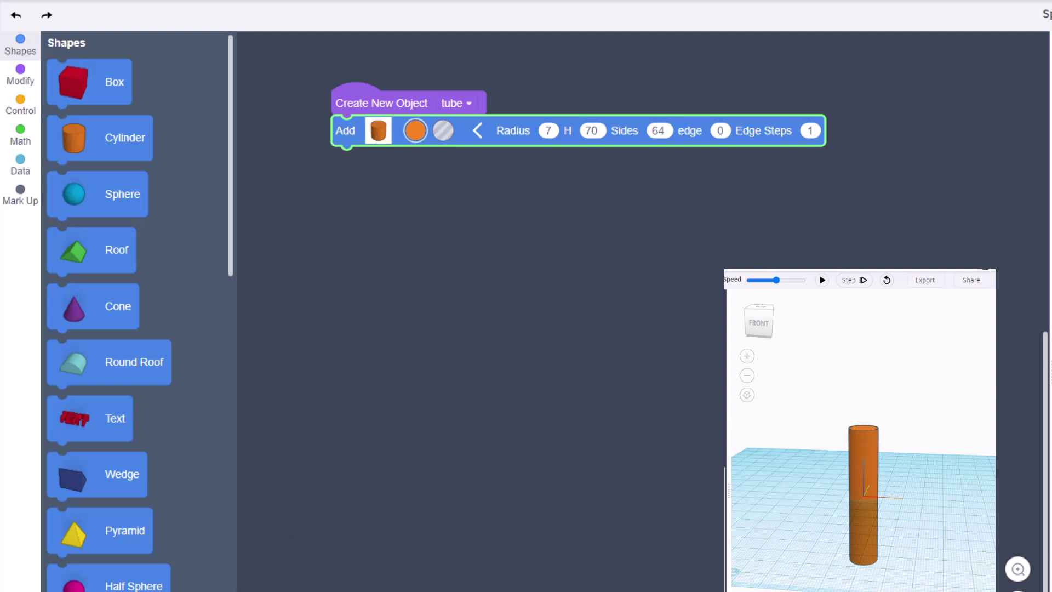
Step: Add a paraboloid below the cylinder block and set its radius to 7
drag(109, 304, 384, 167)
click(477, 161)
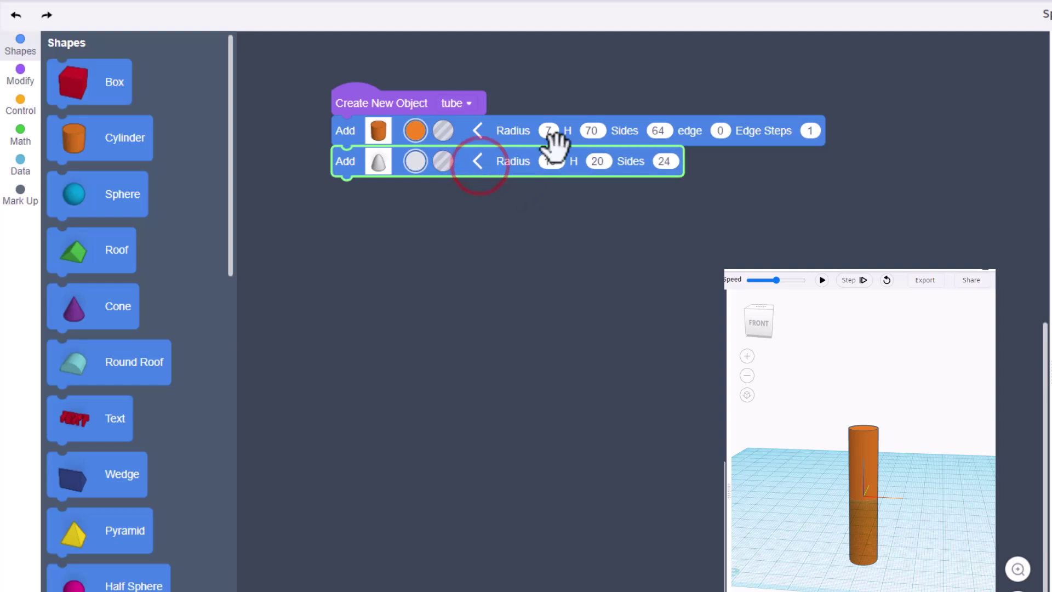
click(551, 161)
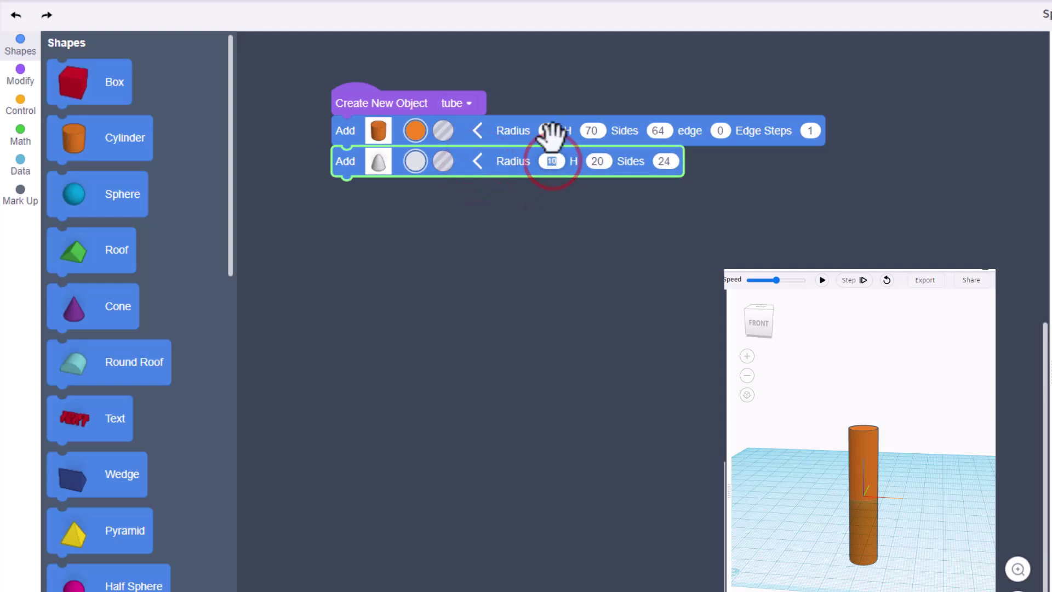
text(7)
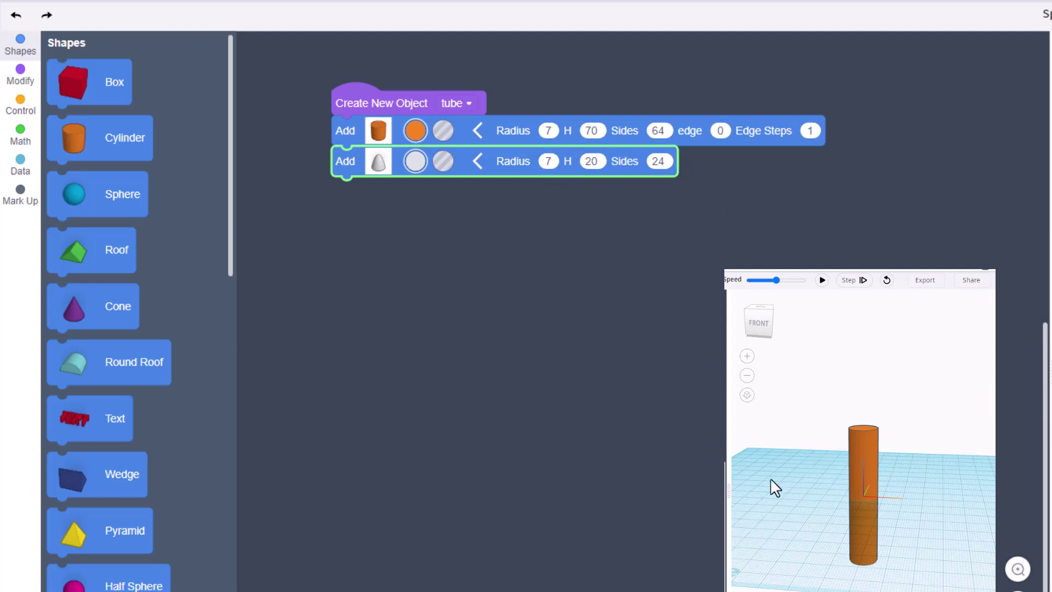
Step: Add a Move block for the paraboloid with Z set to 35, and run the code
click(20, 73)
drag(64, 220, 349, 199)
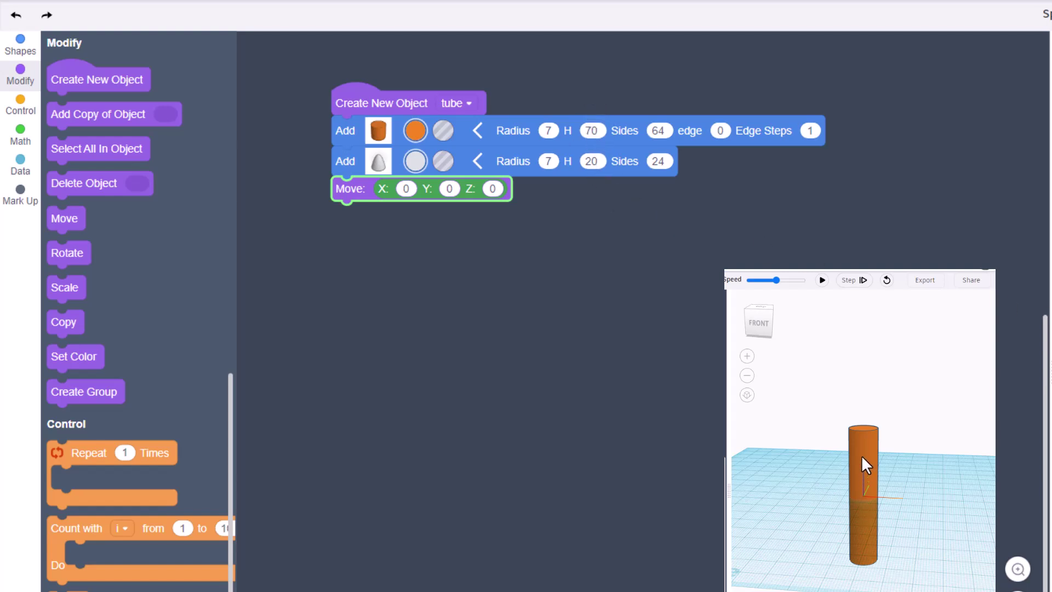
click(493, 189)
text(35)
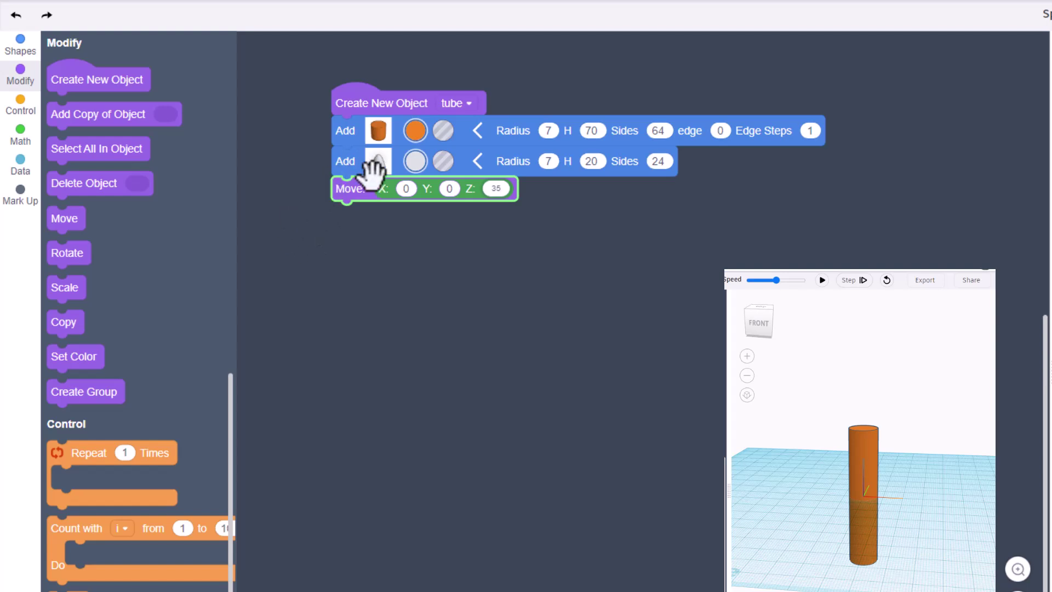
click(822, 280)
Step: Set the paraboloid's Z move to 45 and run the code
click(496, 188)
text(45)
click(822, 280)
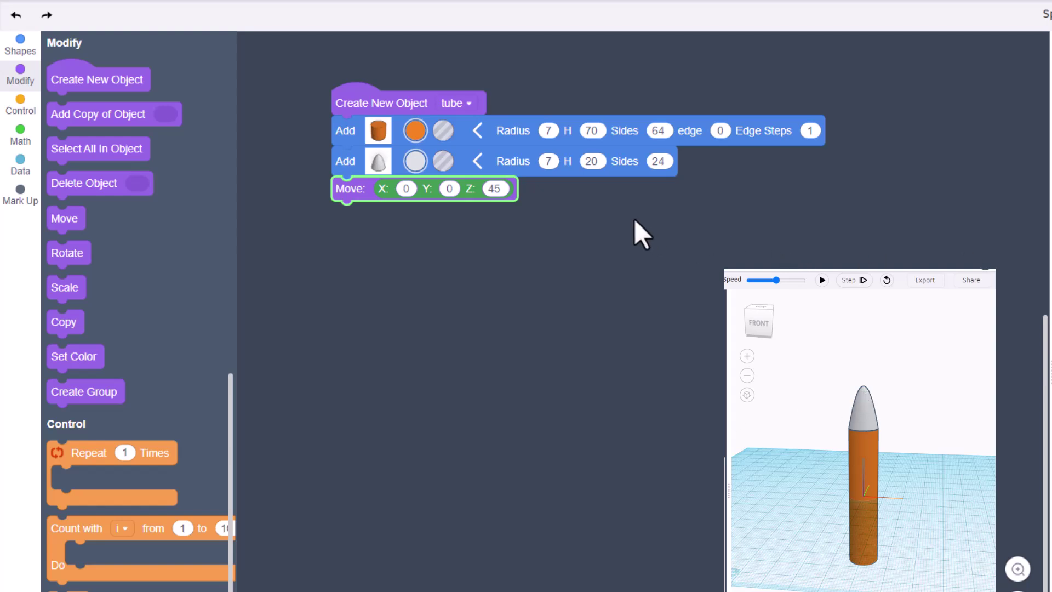
Step: Set the paraboloid's height to 10 and its Z move to 40, and run the code
click(593, 161)
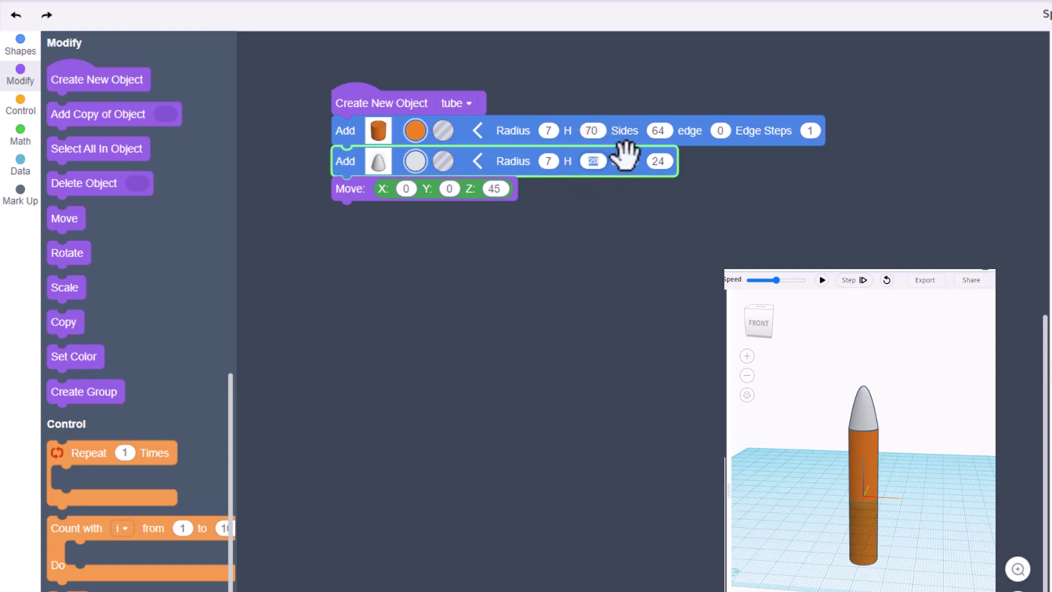
text(10)
click(822, 281)
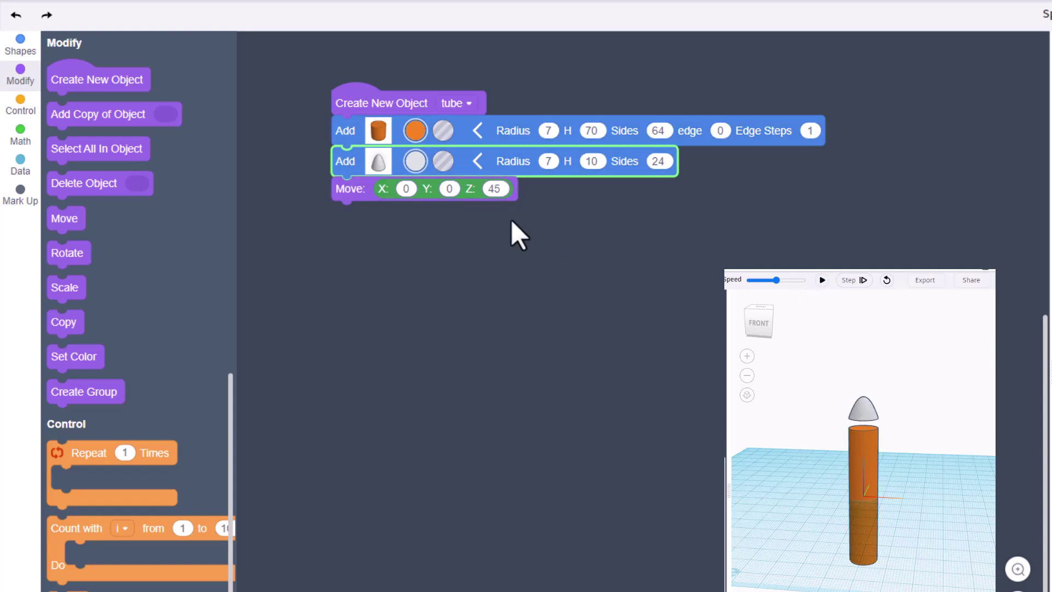
click(496, 183)
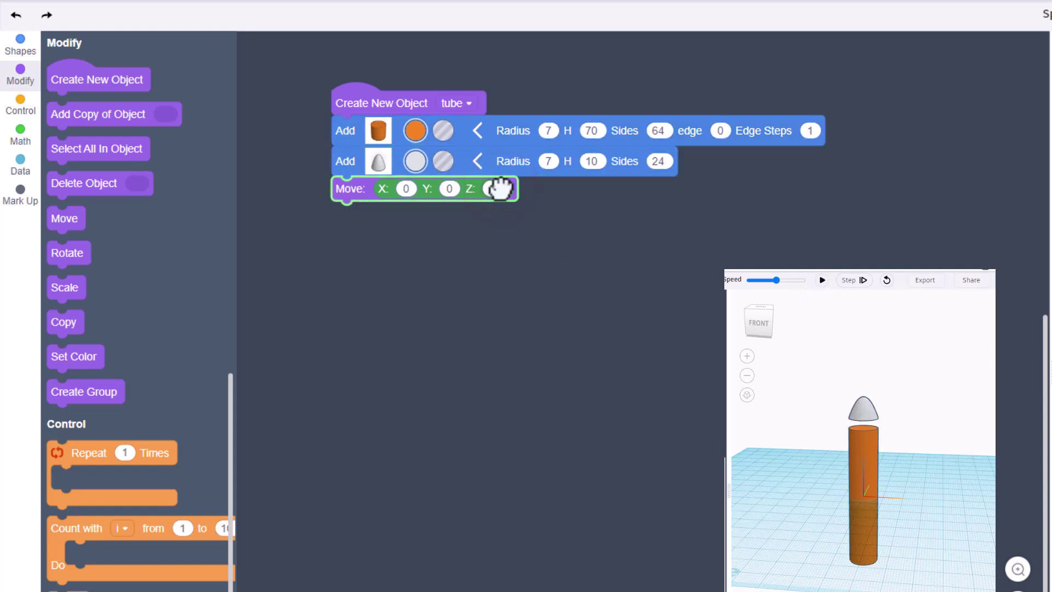
click(822, 280)
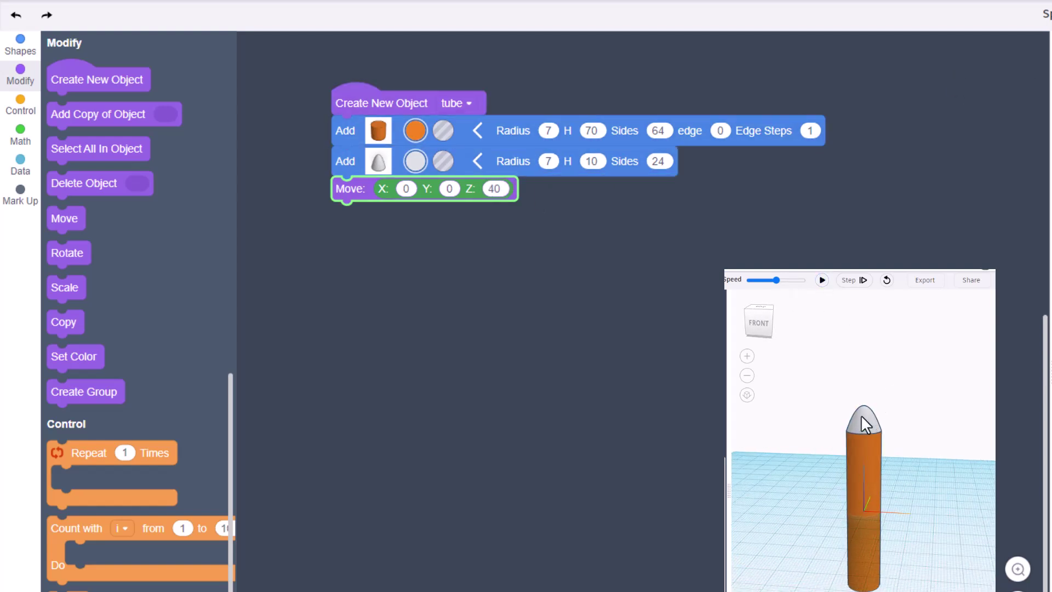
drag(864, 422, 817, 417)
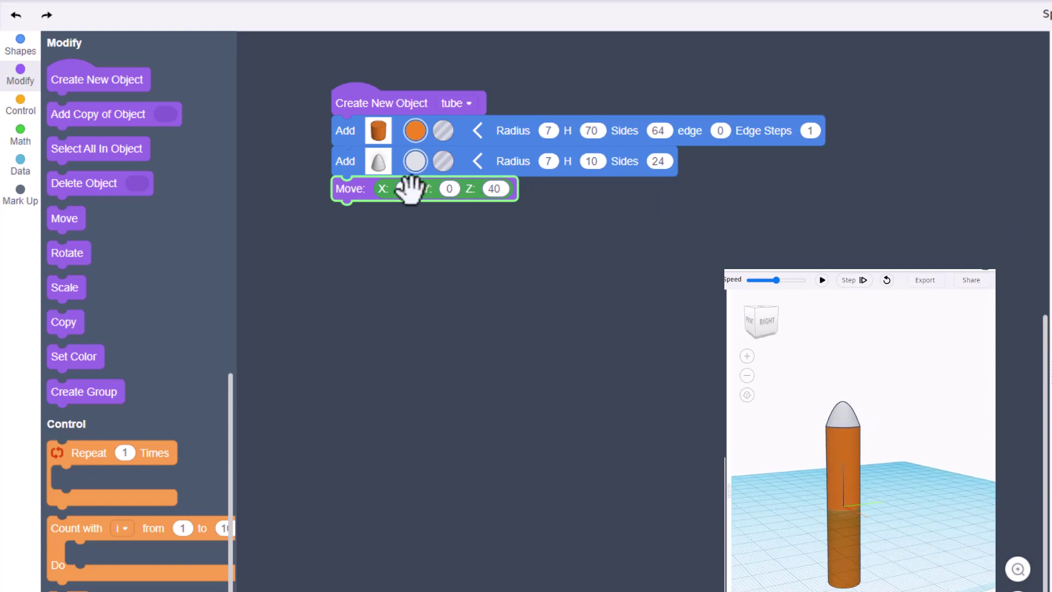
Step: Add a duplicate of the paraboloid with its own Move block at the end, setting that Z move to -40
right_click(351, 159)
click(366, 169)
drag(366, 169, 344, 213)
click(490, 244)
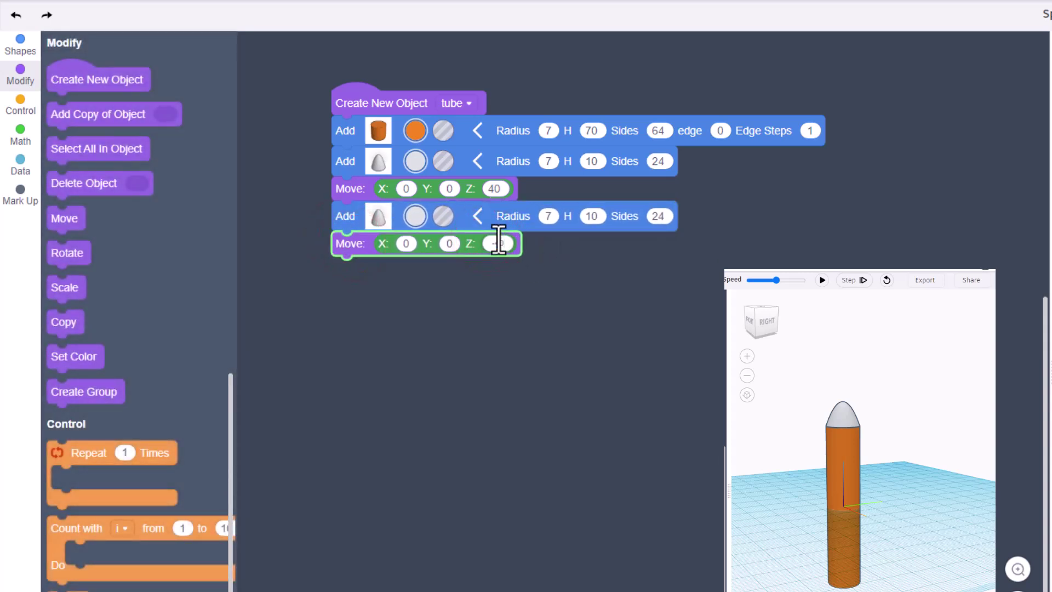
text(-40)
Step: Set the second paraboloid's height to 15 and run the code
click(592, 217)
text(15)
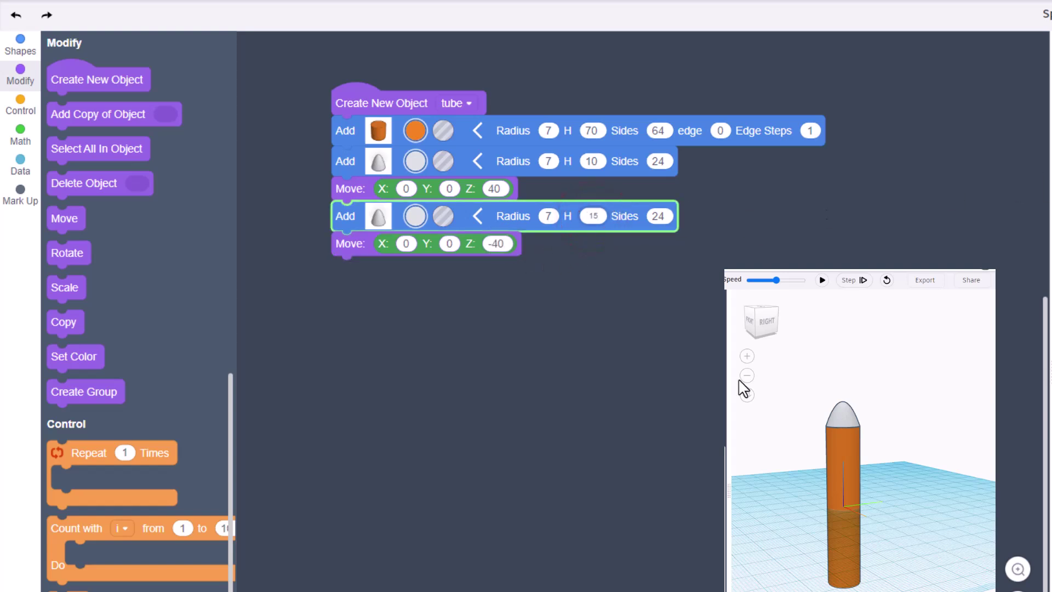
click(822, 280)
drag(820, 521, 805, 550)
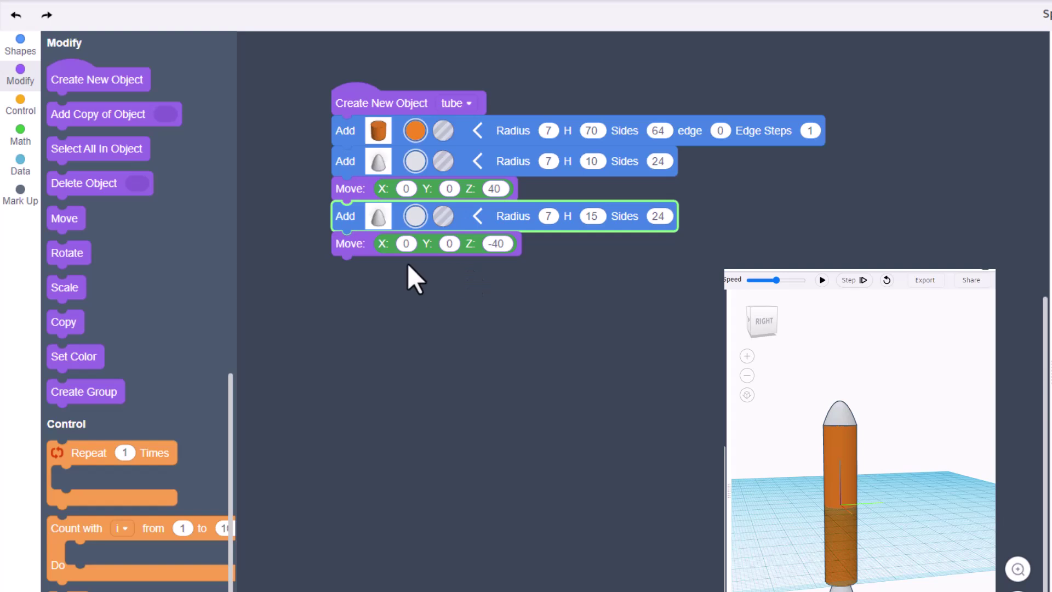
Step: Add a Rotate block after the second paraboloid's move, turning it 180 degrees around axis y, and run the code
drag(69, 253, 351, 270)
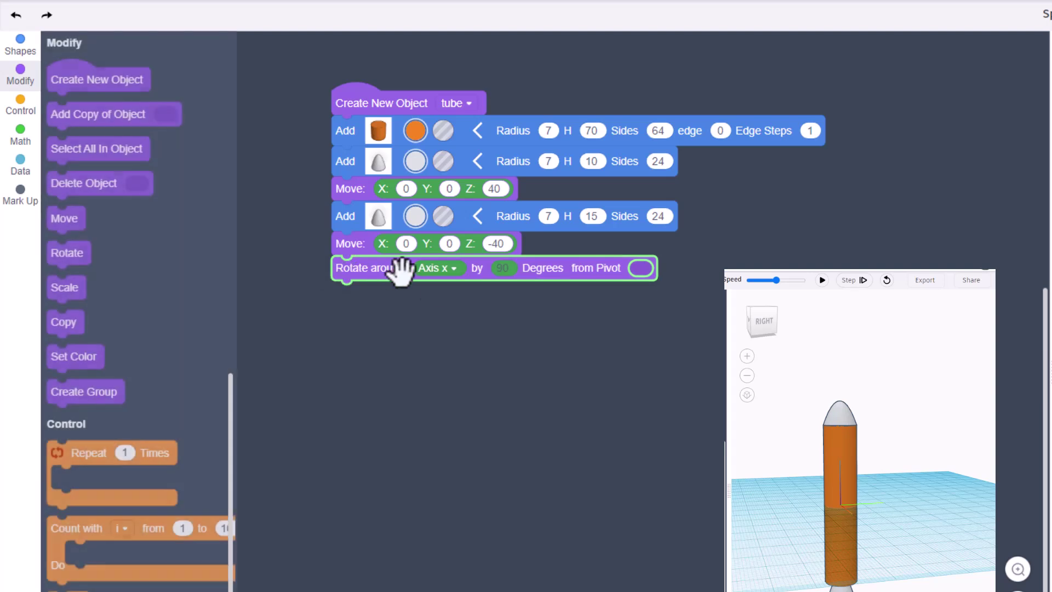
click(444, 269)
click(435, 328)
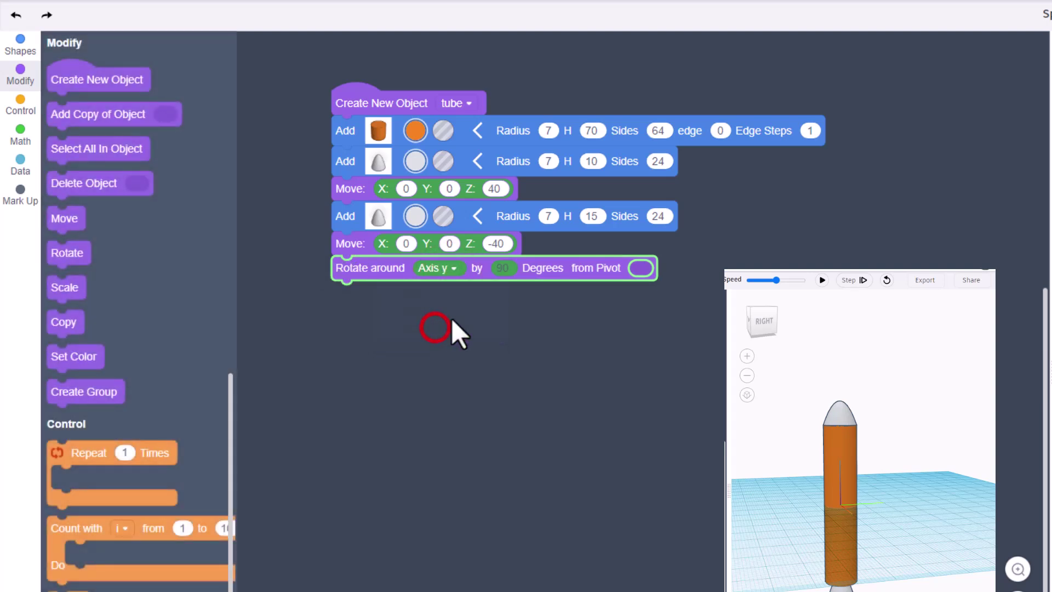
click(502, 268)
drag(542, 342, 515, 380)
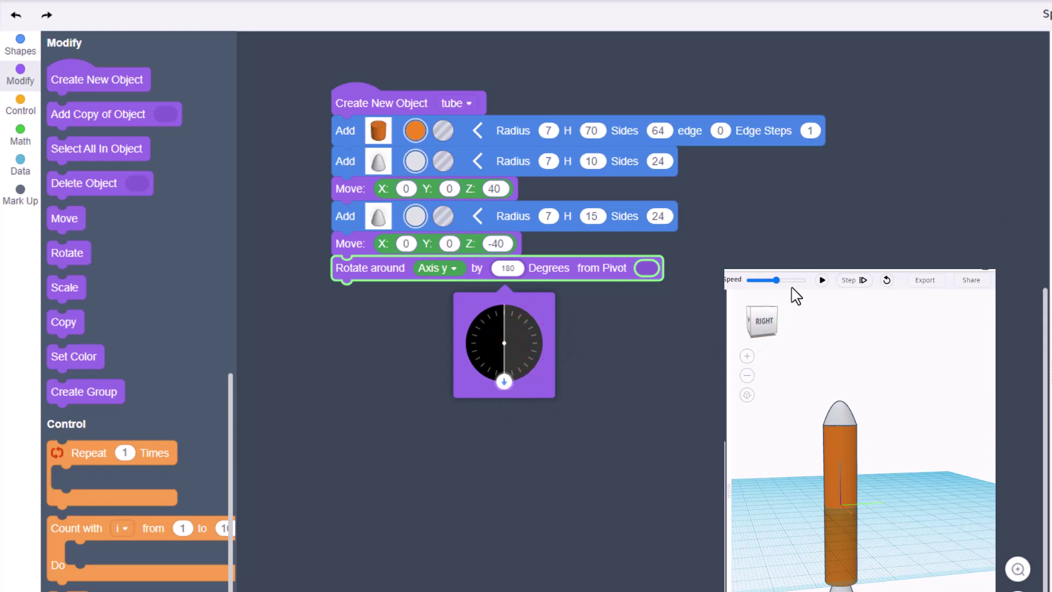
click(822, 280)
Step: Try a Z move of -35 for the second paraboloid and run the code
click(439, 329)
click(496, 243)
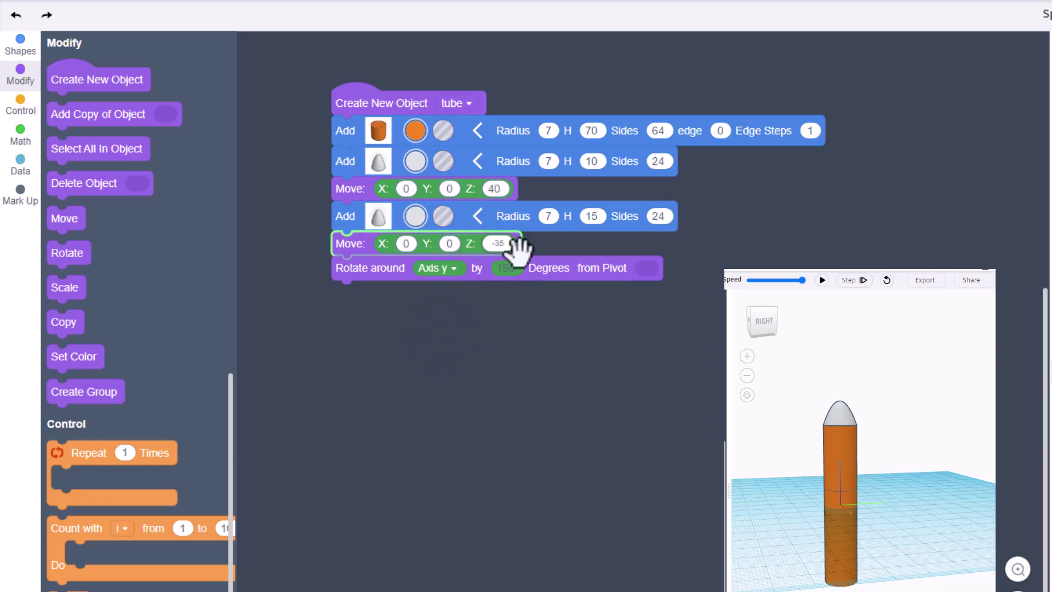
click(822, 280)
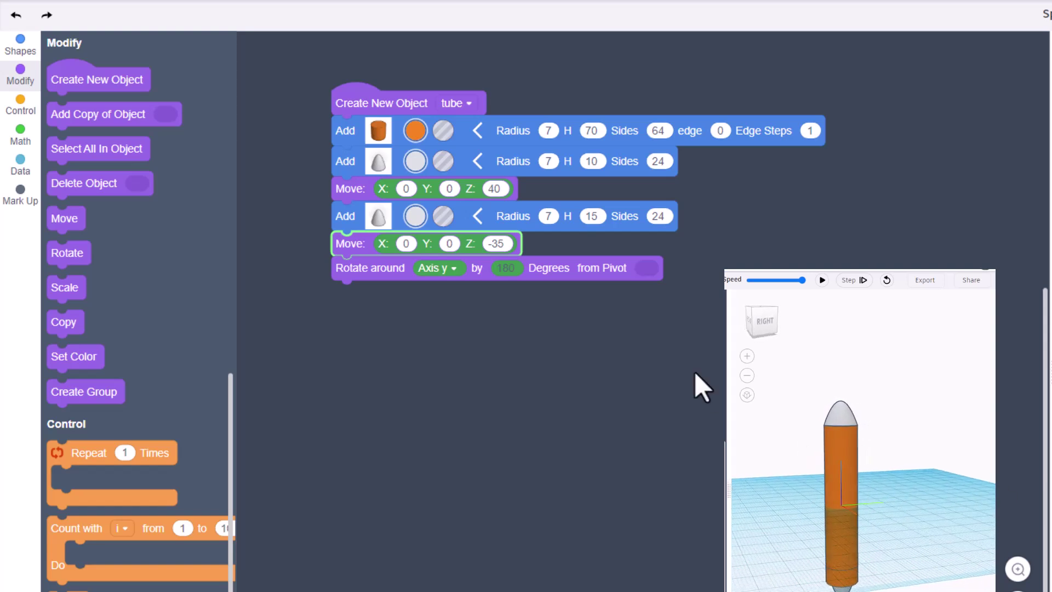
Step: Set the second paraboloid's Z move to -45 and run the code
click(498, 242)
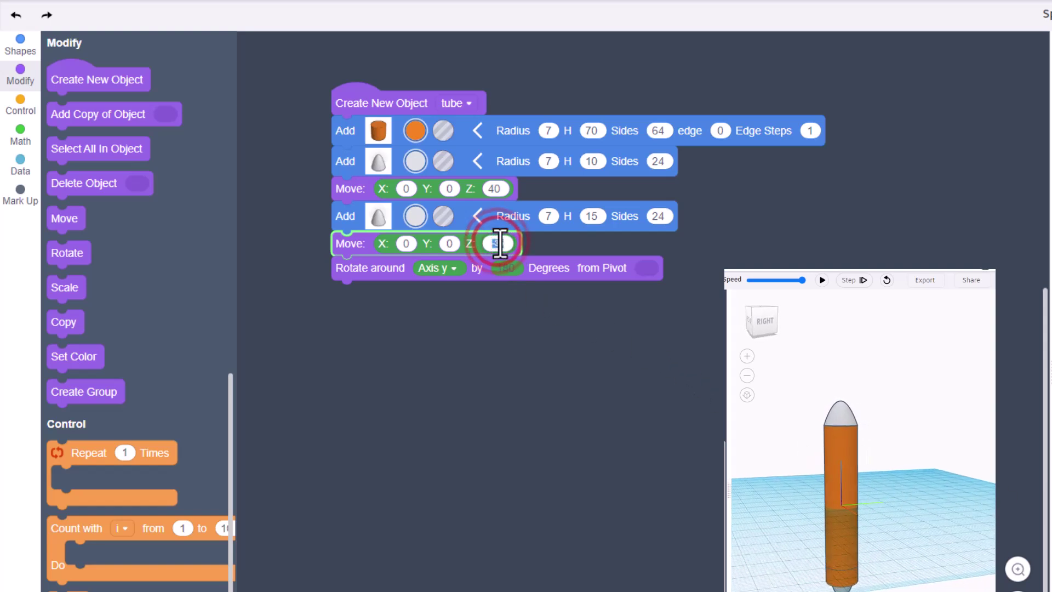
text(-45)
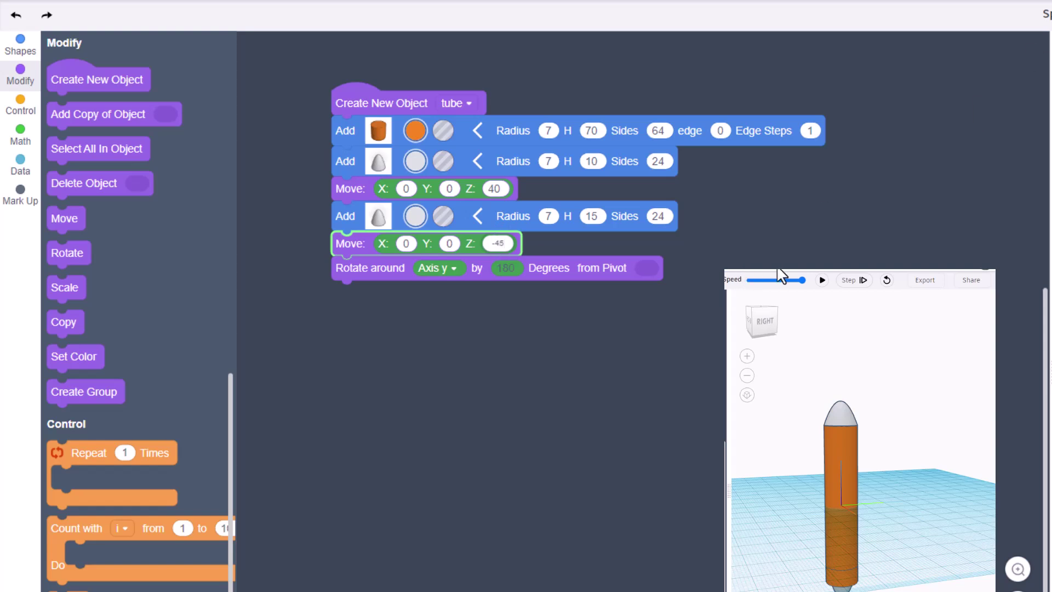
click(822, 280)
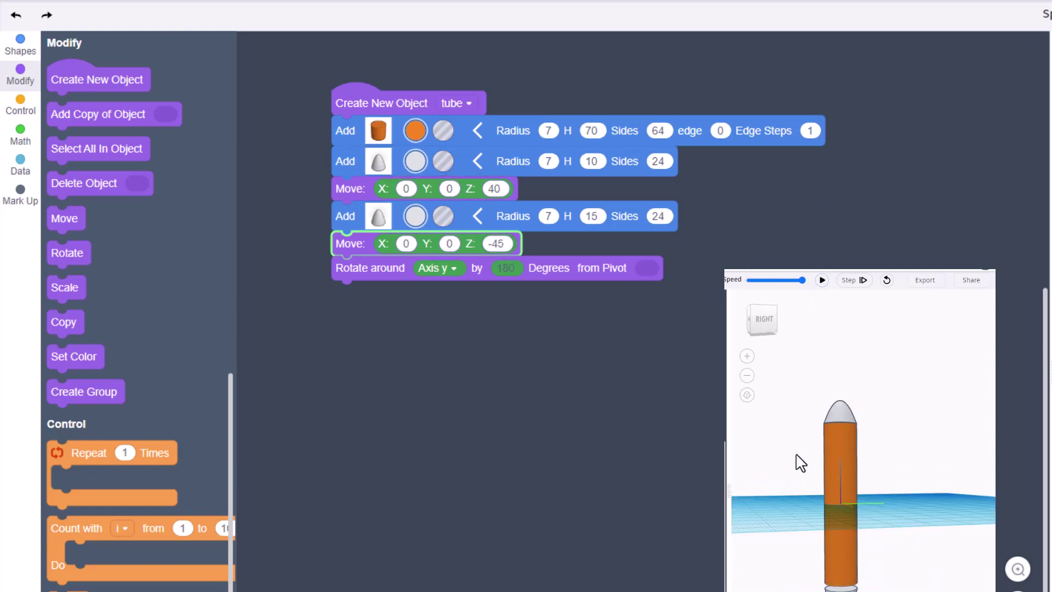
Step: Set the second paraboloid's Z move to -42.5 and run the code
click(505, 245)
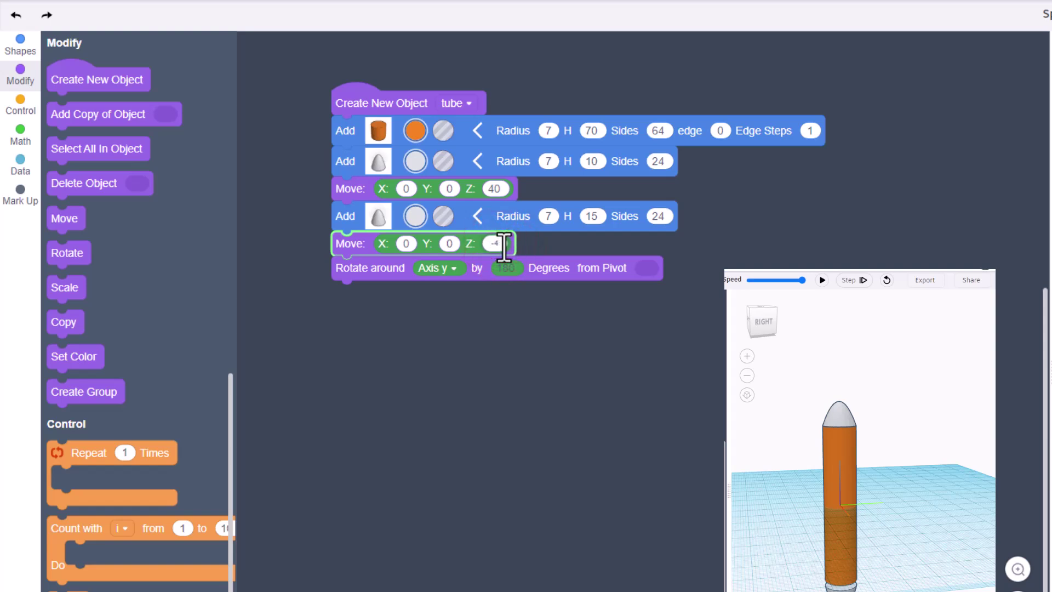
text(2.5)
drag(794, 472, 780, 478)
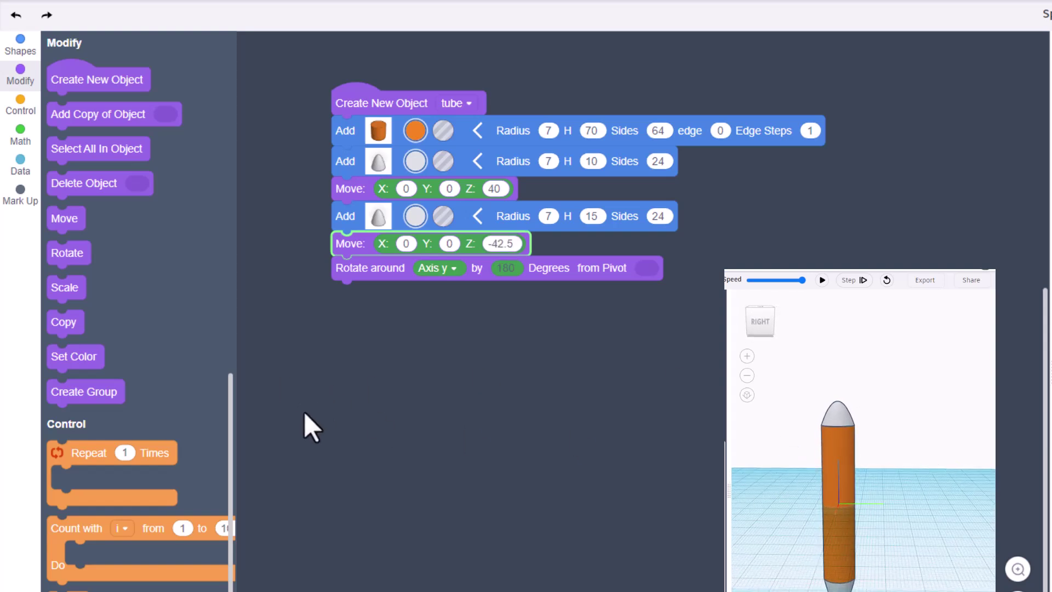
Step: Group the tube's shapes, rotate the group 90 degrees around axis x, and run the code
drag(75, 389, 356, 295)
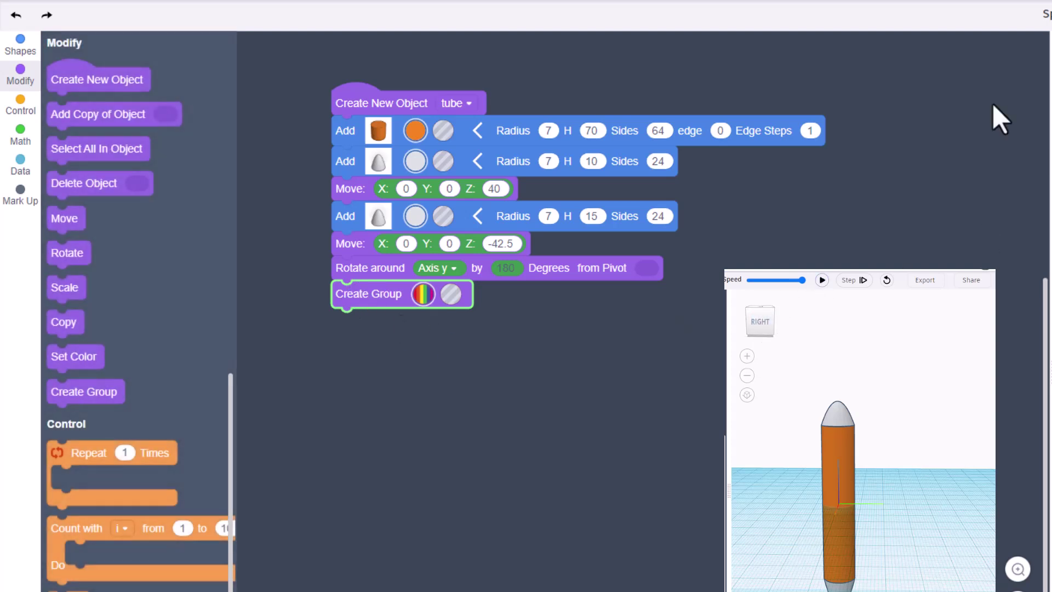
drag(71, 244, 338, 321)
click(455, 324)
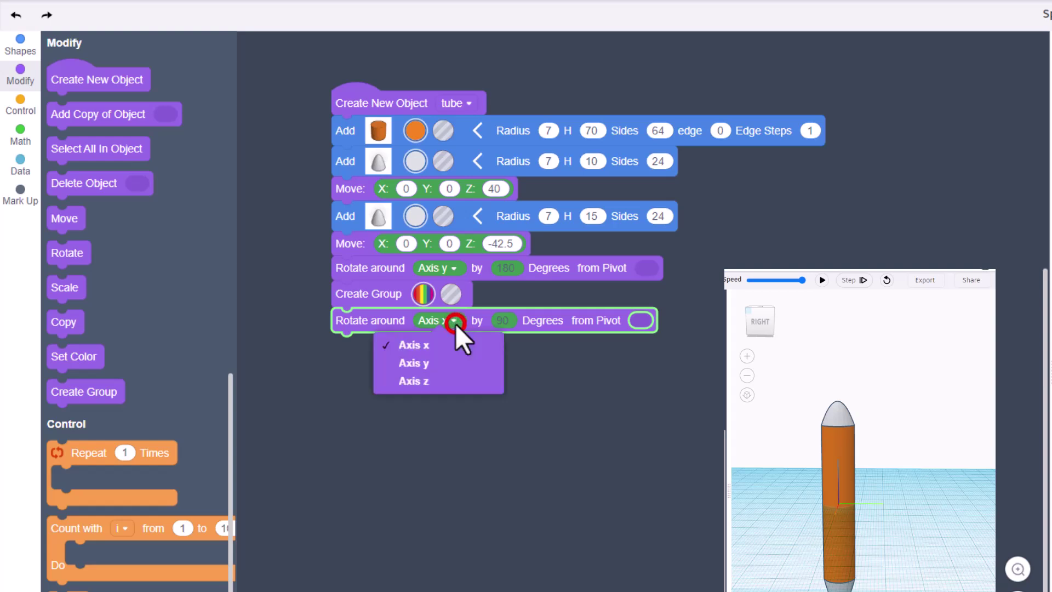
click(445, 360)
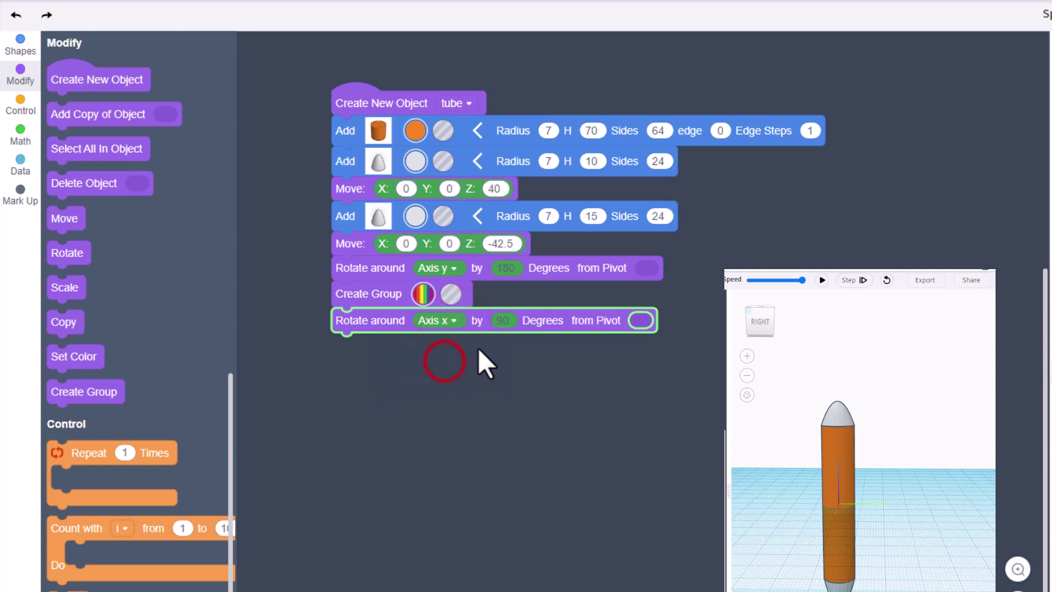
click(503, 319)
click(674, 386)
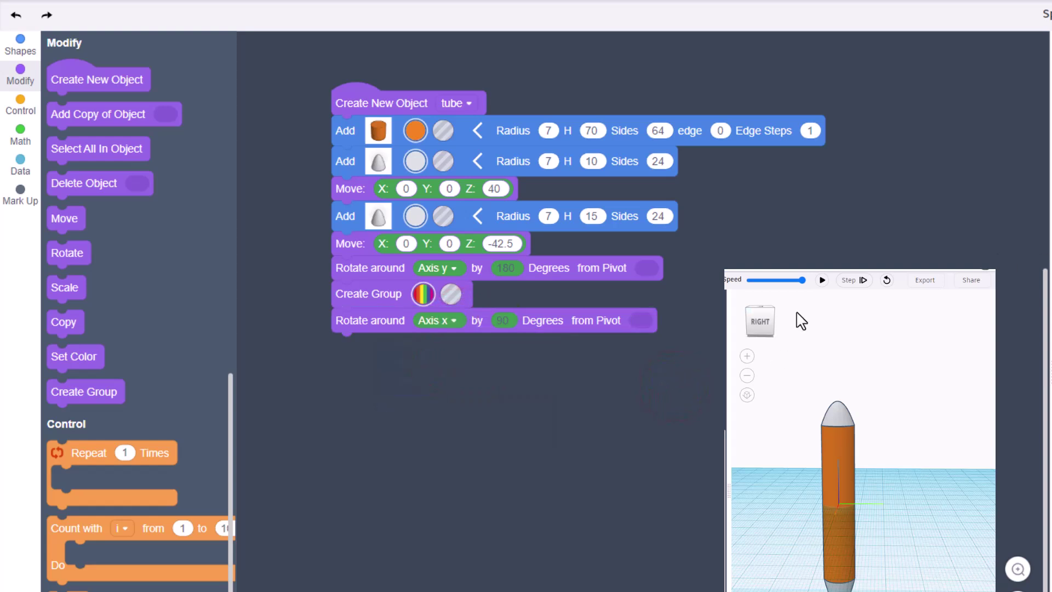
click(822, 280)
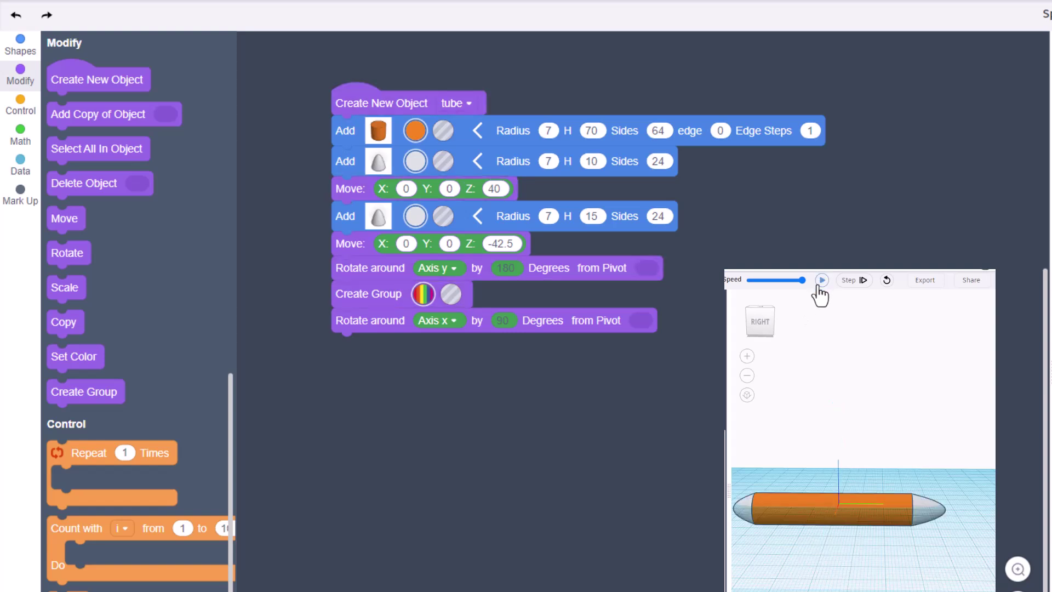
Step: Add a Move block with Z 10 after the group's rotation and run the code
mouse_move(807, 482)
right_down()
mouse_move(883, 477)
mouse_move(821, 474)
right_up()
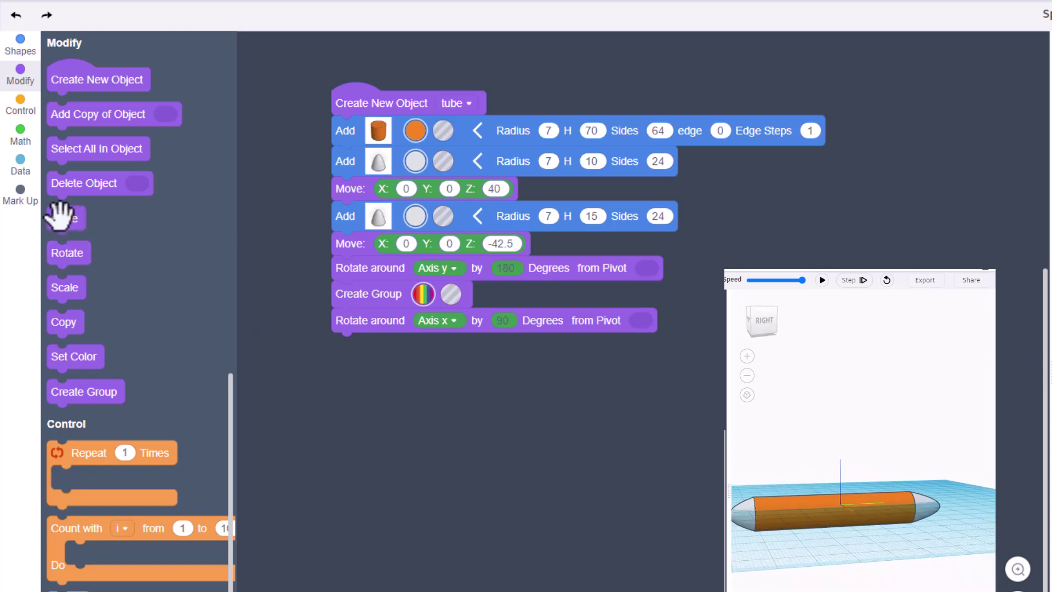
drag(63, 217, 340, 348)
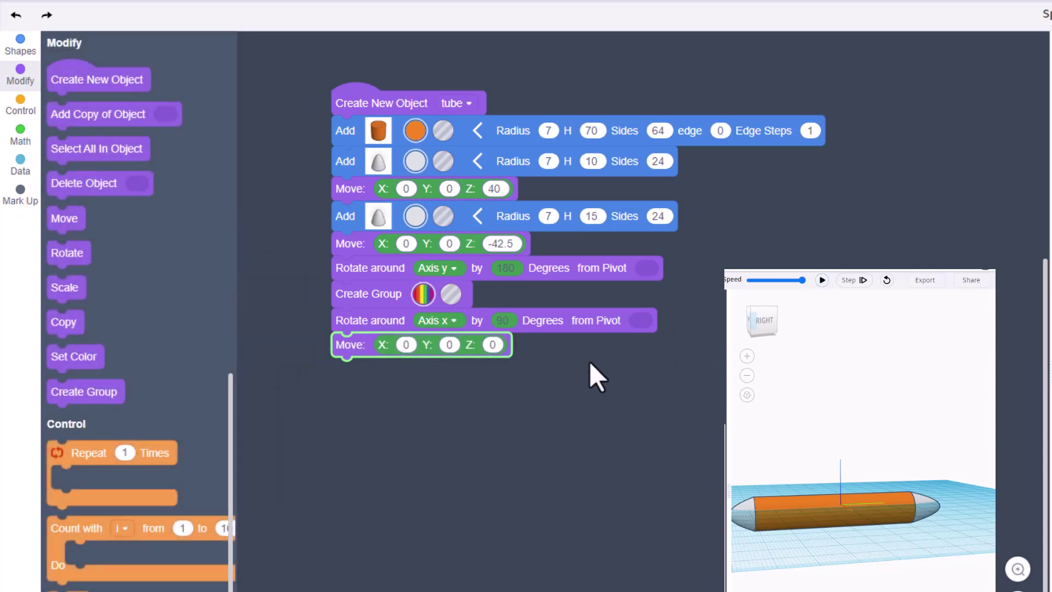
click(493, 345)
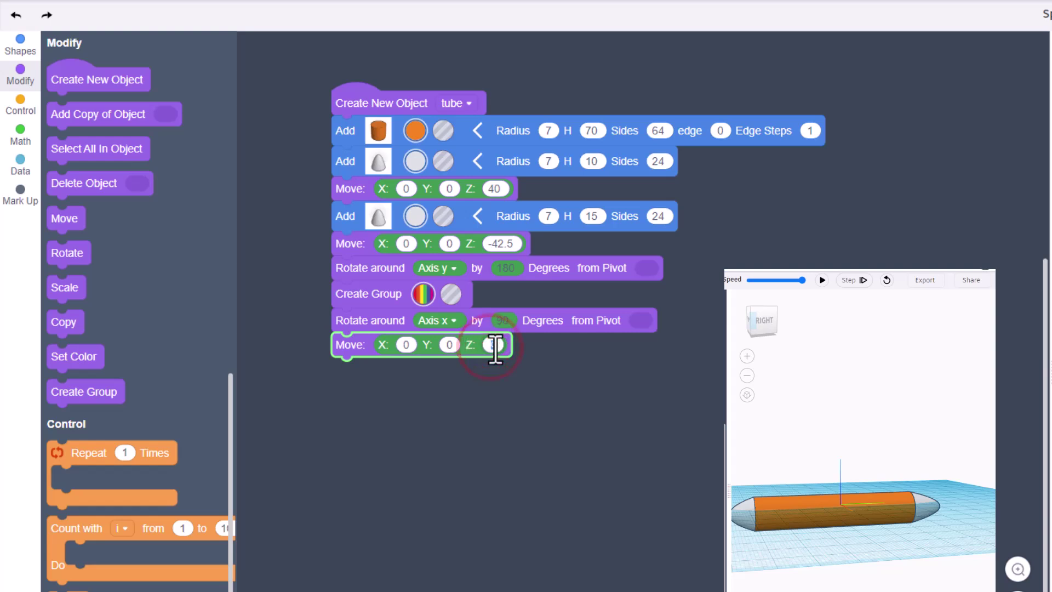
click(822, 280)
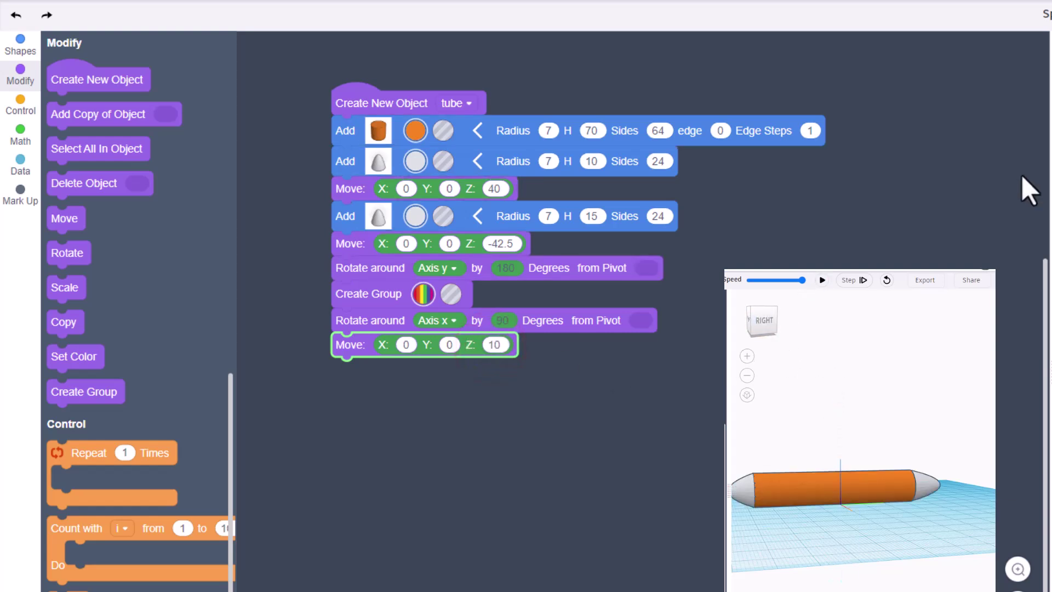
Step: Change the tube group's color from multicolor to dark gray and run the code
right_drag(750, 458, 803, 495)
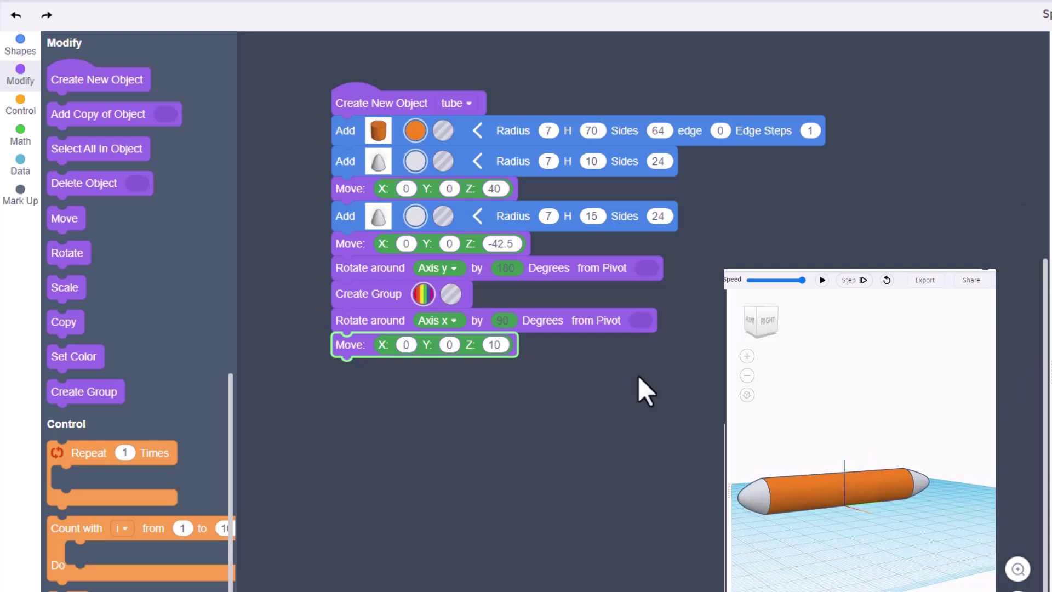
click(421, 294)
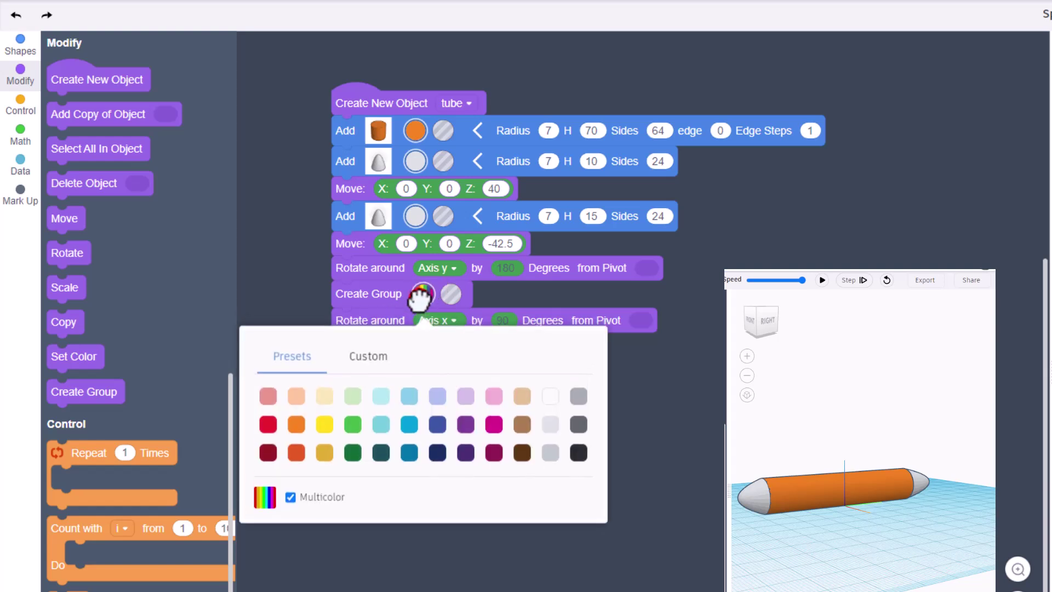
click(574, 427)
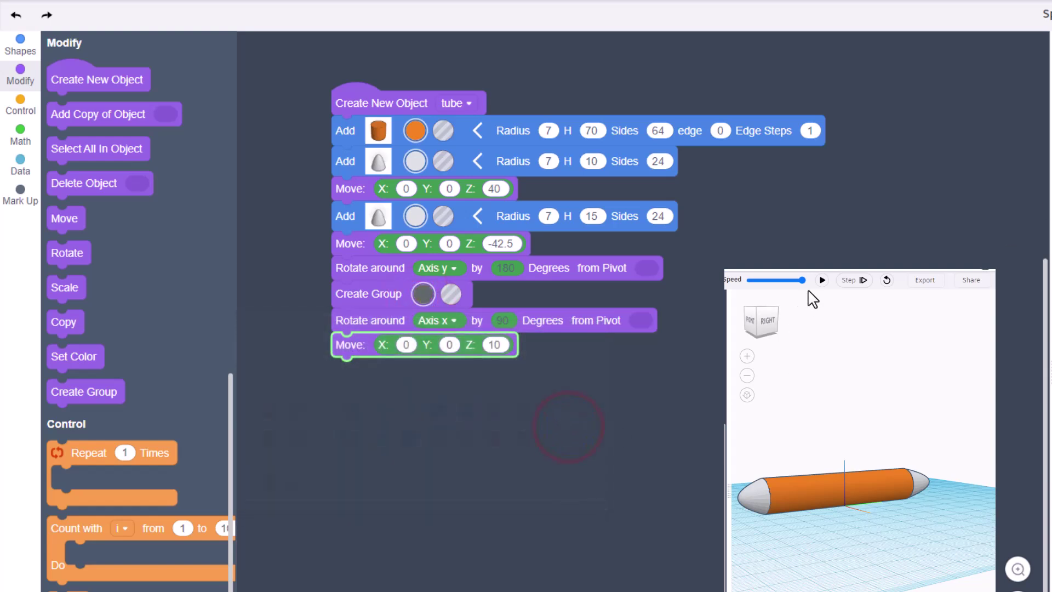
click(822, 280)
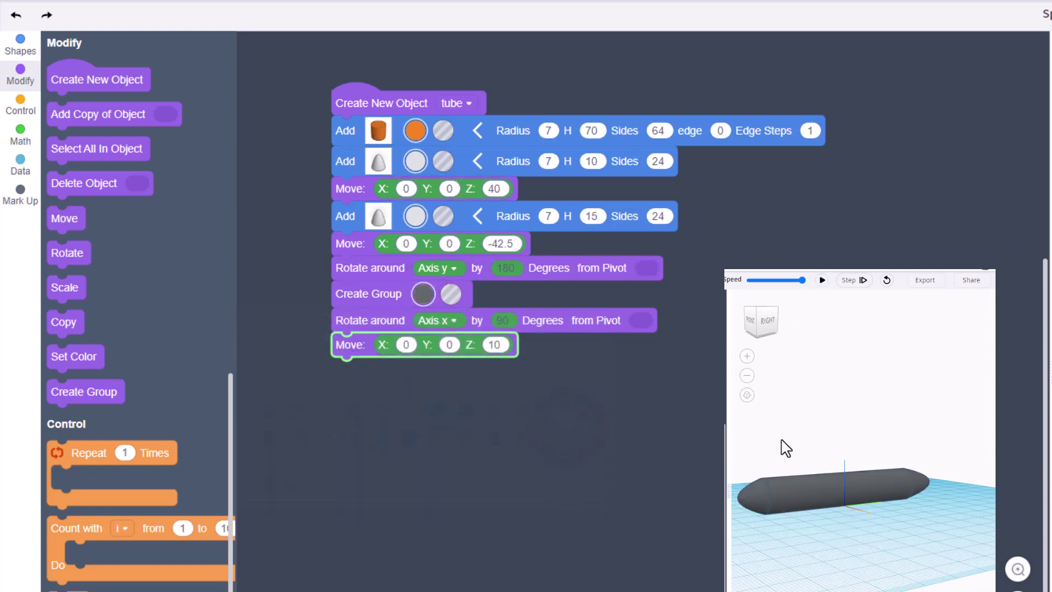
Step: Add a second Create New Object block below the tube code and rename its variable to "tower"
drag(794, 459, 997, 447)
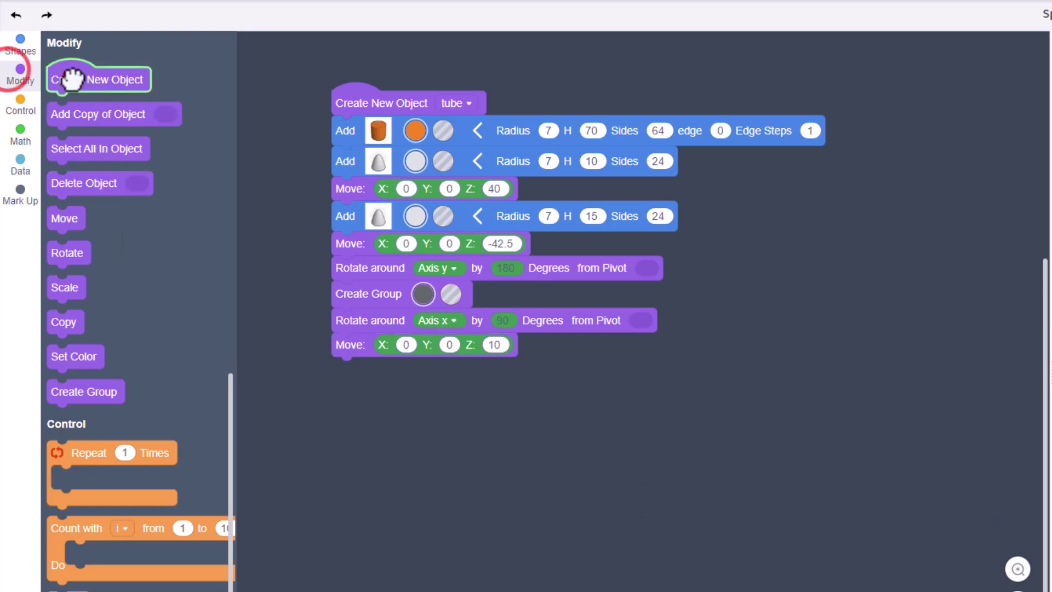
drag(71, 80, 360, 398)
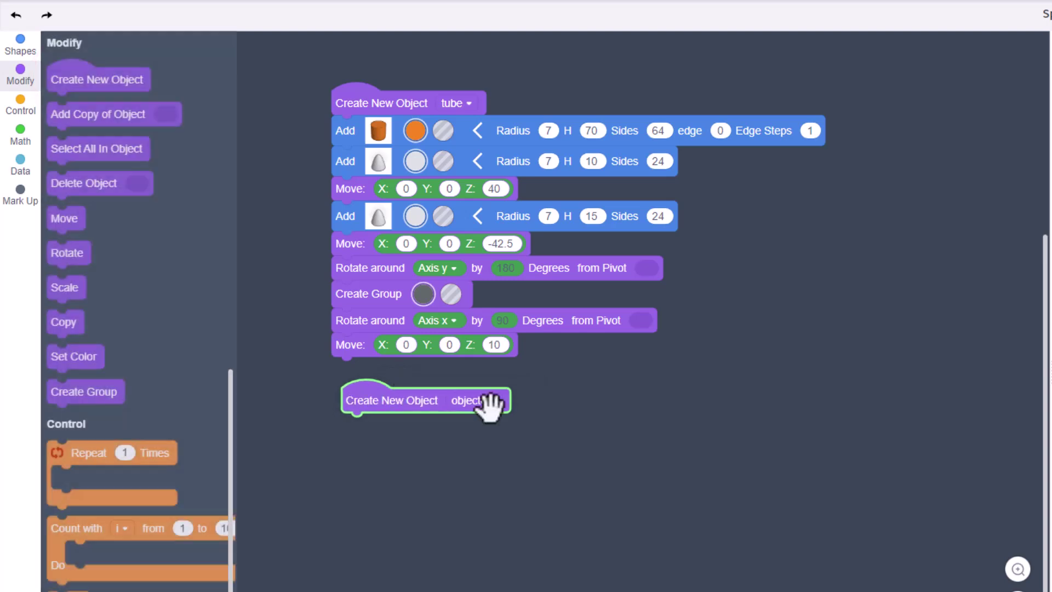
click(493, 400)
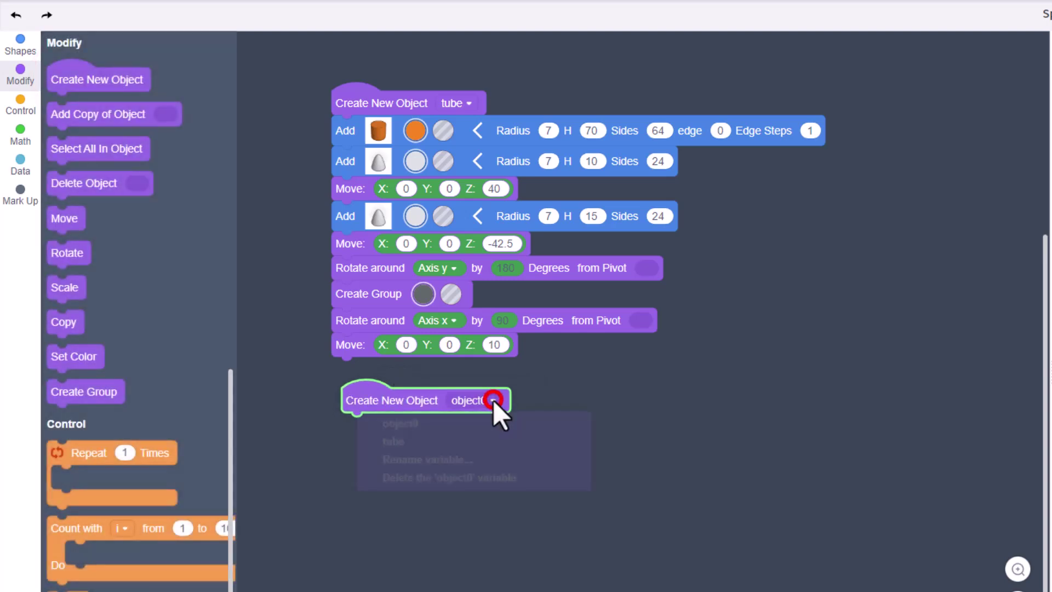
click(419, 476)
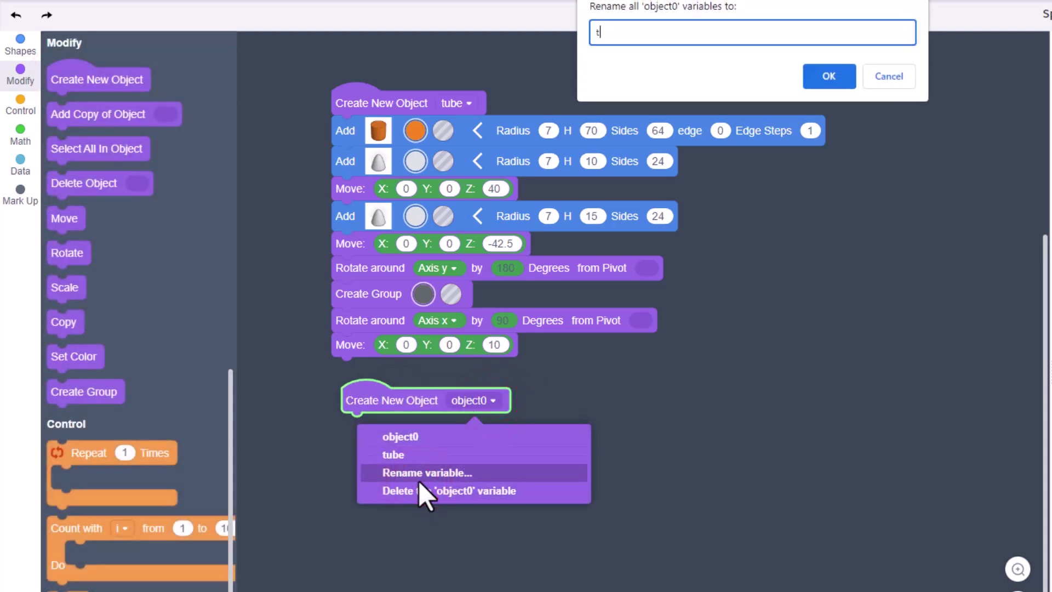
click(817, 70)
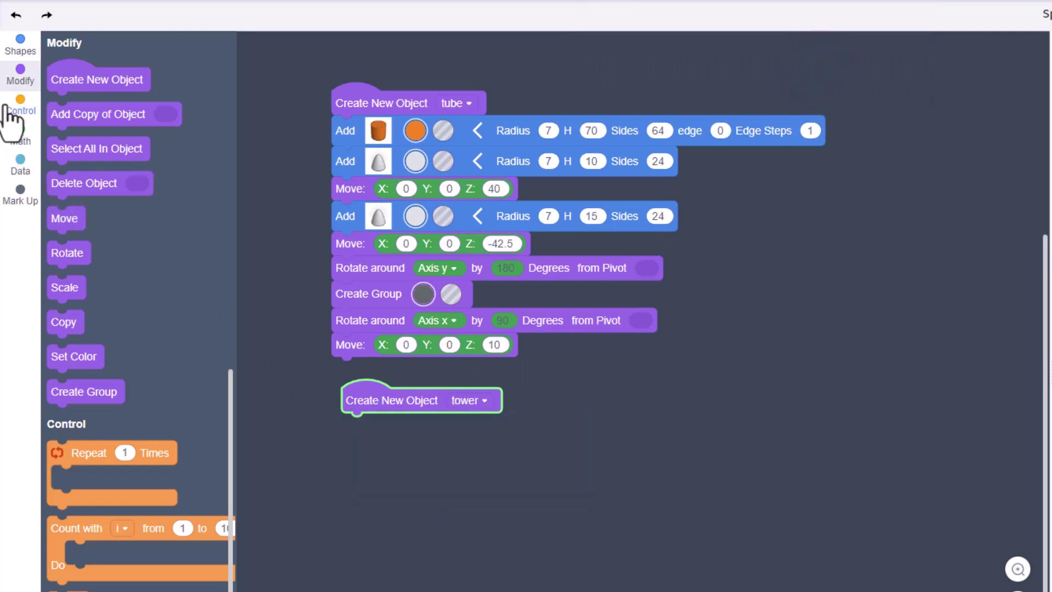
Step: Add a cylinder to the tower object with radius 5, height 10, 64 sides and edge 2, and run the code
click(21, 44)
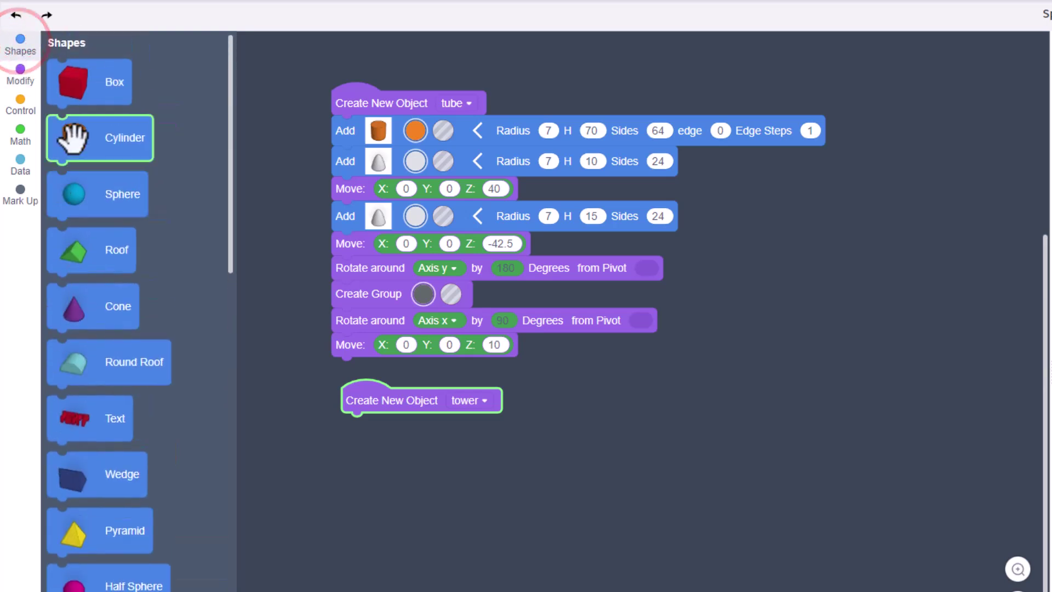
drag(68, 134, 357, 425)
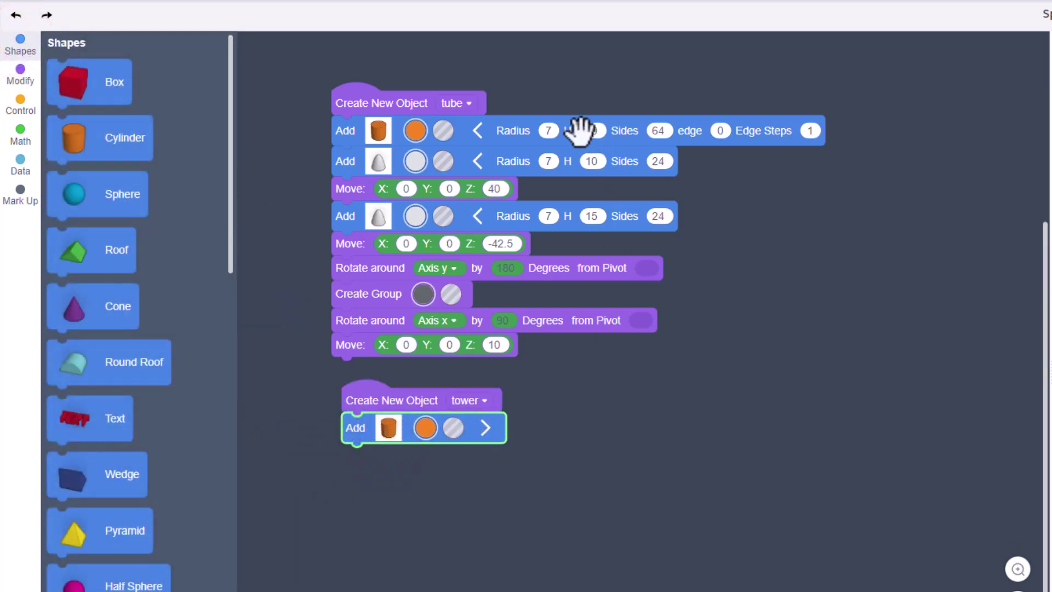
click(489, 426)
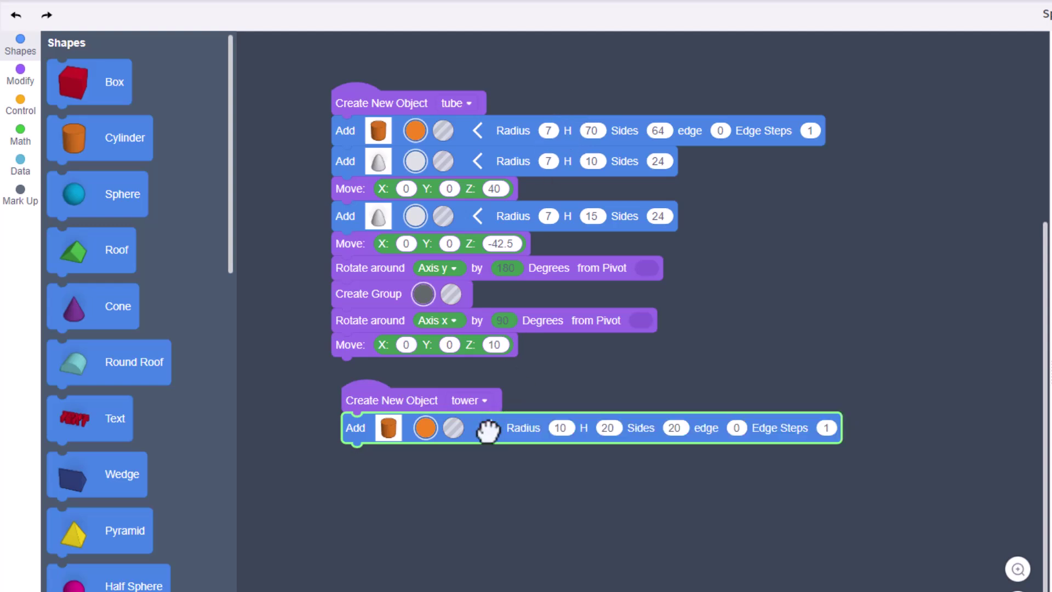
click(563, 429)
text(7)
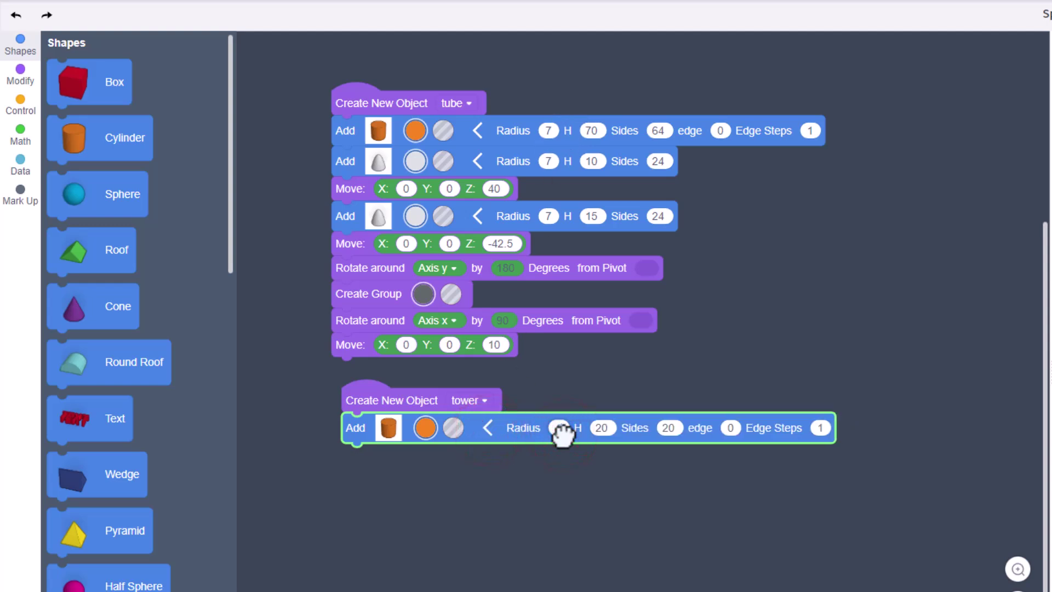
click(602, 428)
text(10)
click(669, 426)
text(64)
click(732, 427)
click(851, 280)
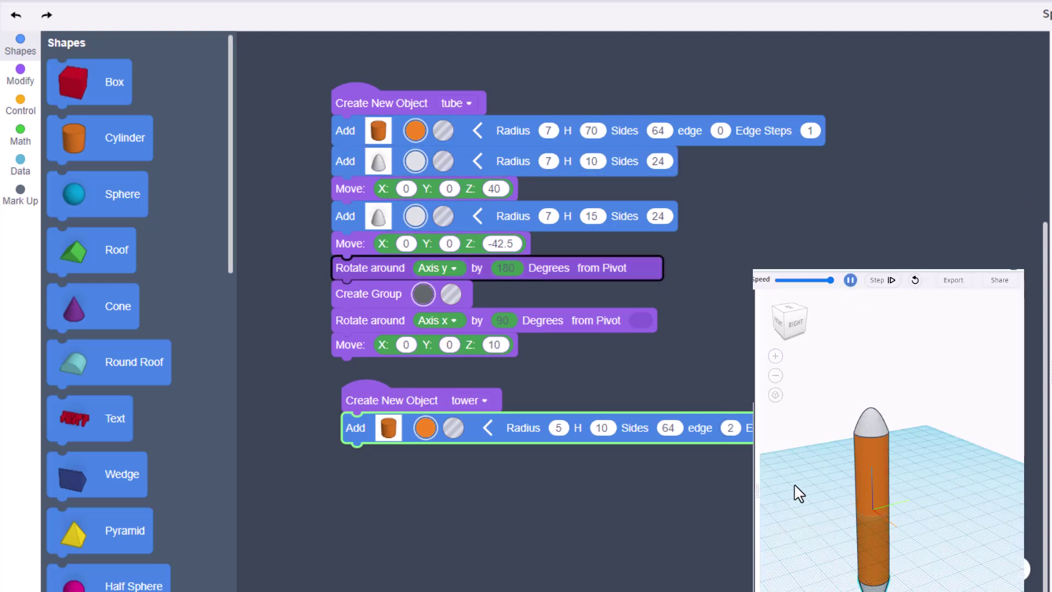
Step: Add a Move block with Z 15 after the tower's cylinder and run the code
drag(857, 547, 864, 524)
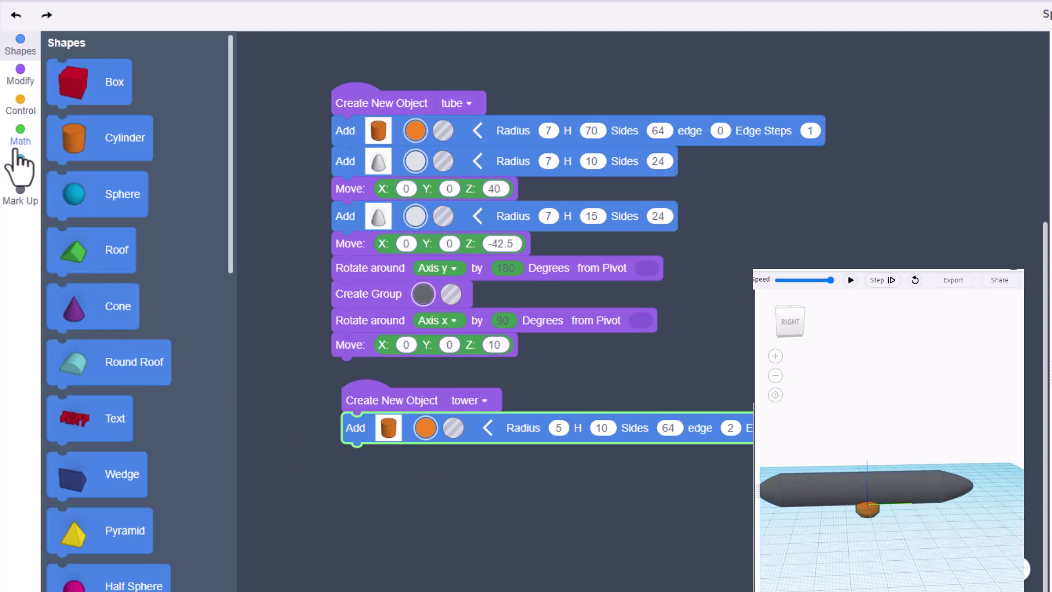
click(21, 75)
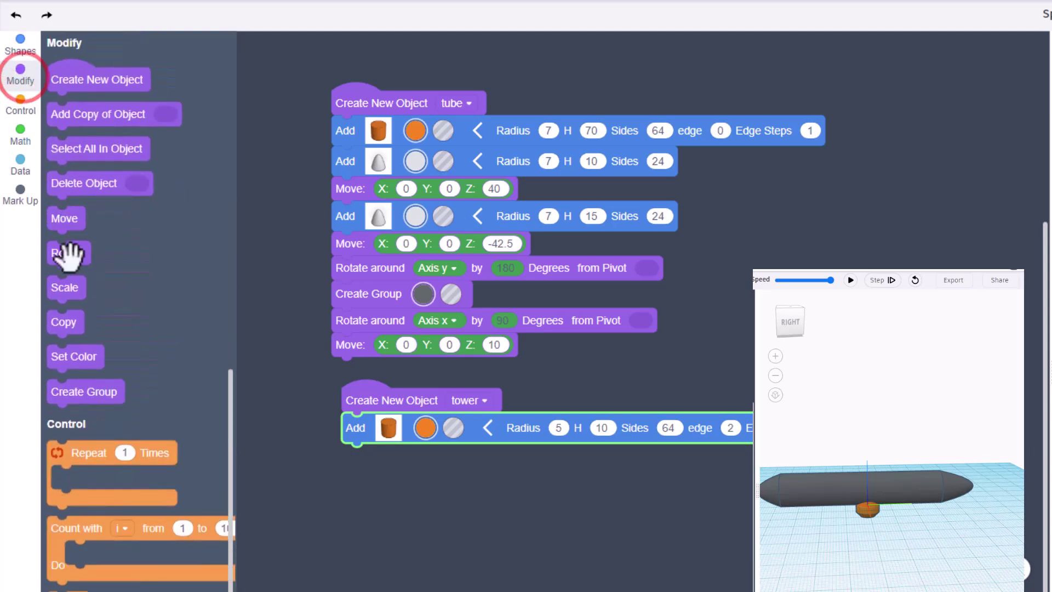
drag(72, 238, 136, 293)
drag(64, 267, 352, 459)
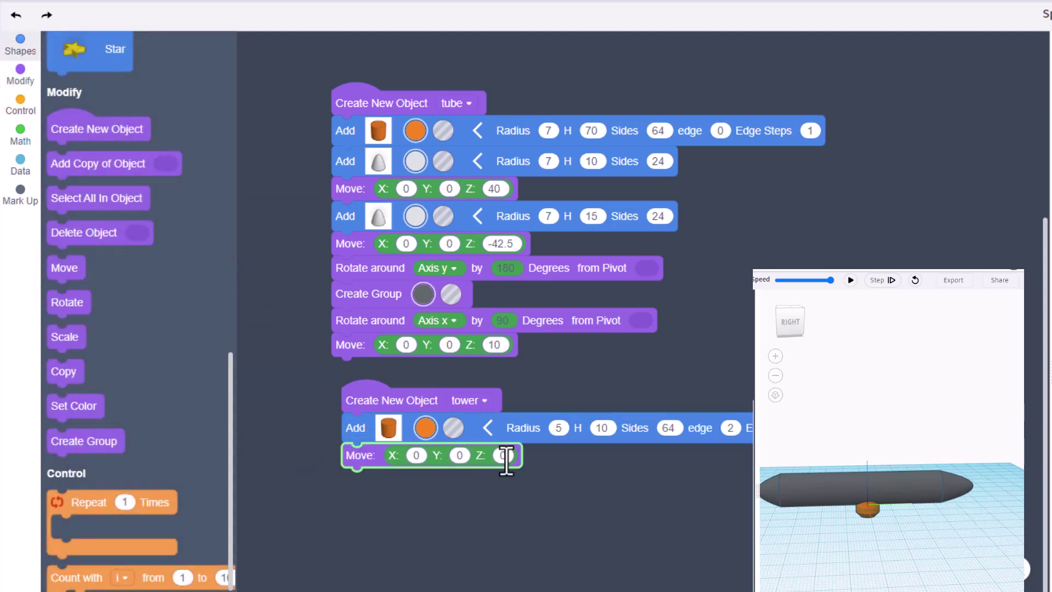
click(503, 456)
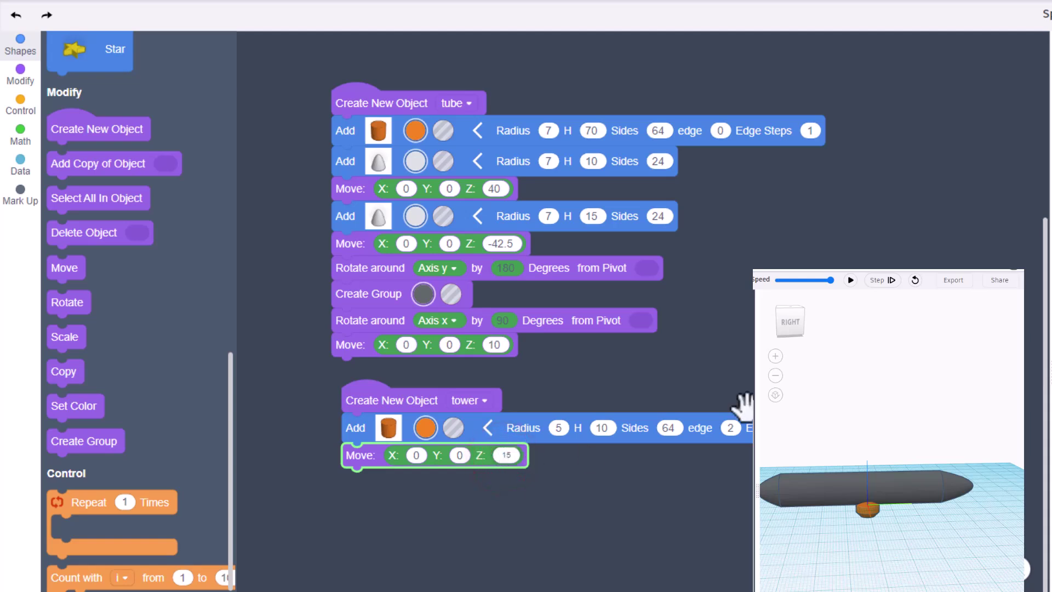
text(15)
click(850, 280)
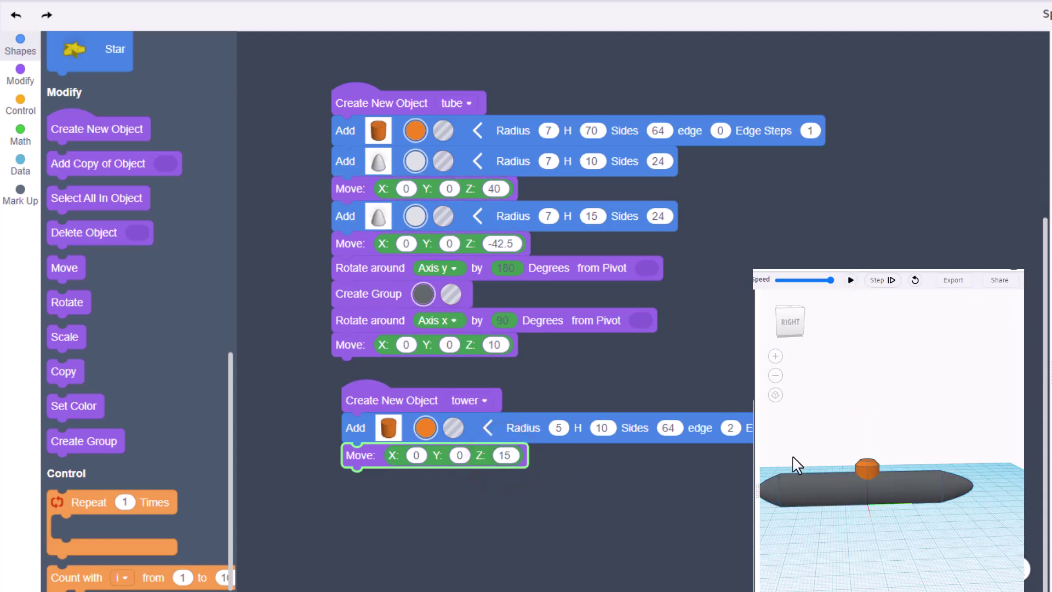
Step: Add a Scale block with X .7 after the tower's move and run the code
drag(797, 464, 1027, 471)
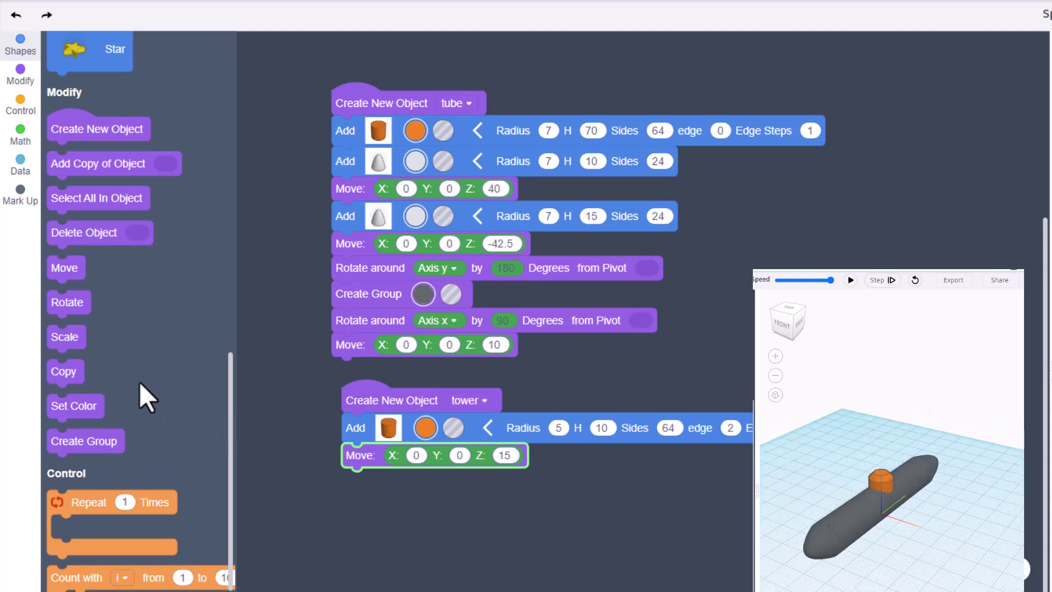
drag(58, 336, 357, 481)
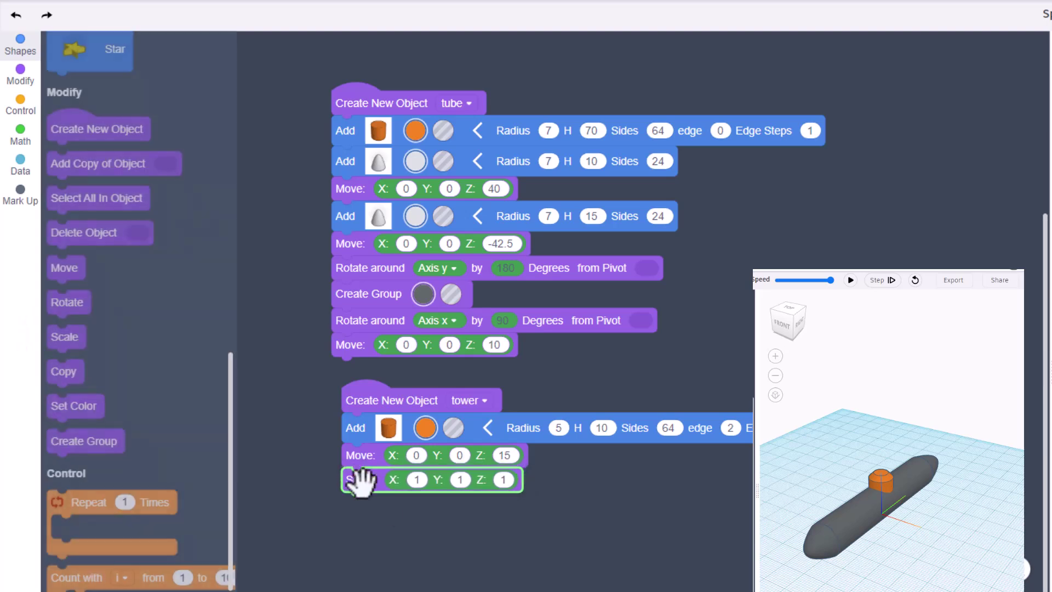
click(423, 480)
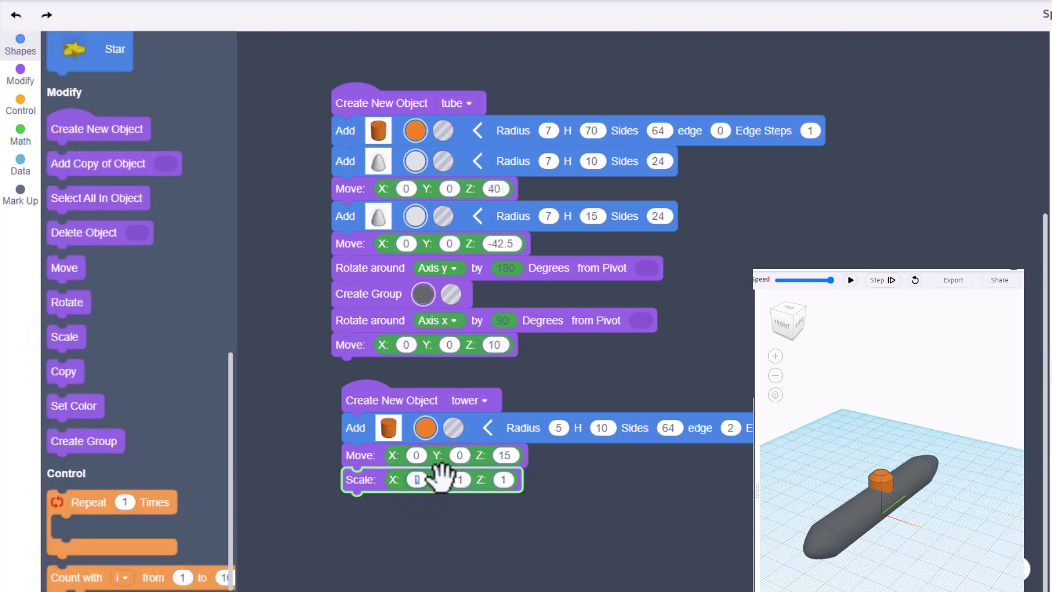
text(.7)
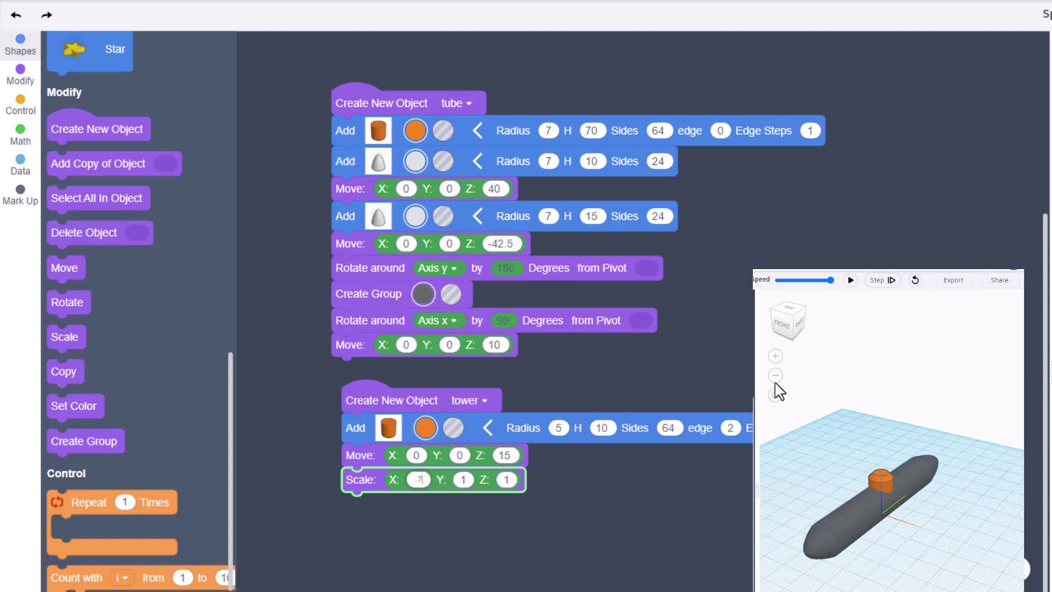
click(850, 281)
Step: Set the tower cylinder's height to 12 and edge steps to 5, color it light gray, and run the code
click(819, 427)
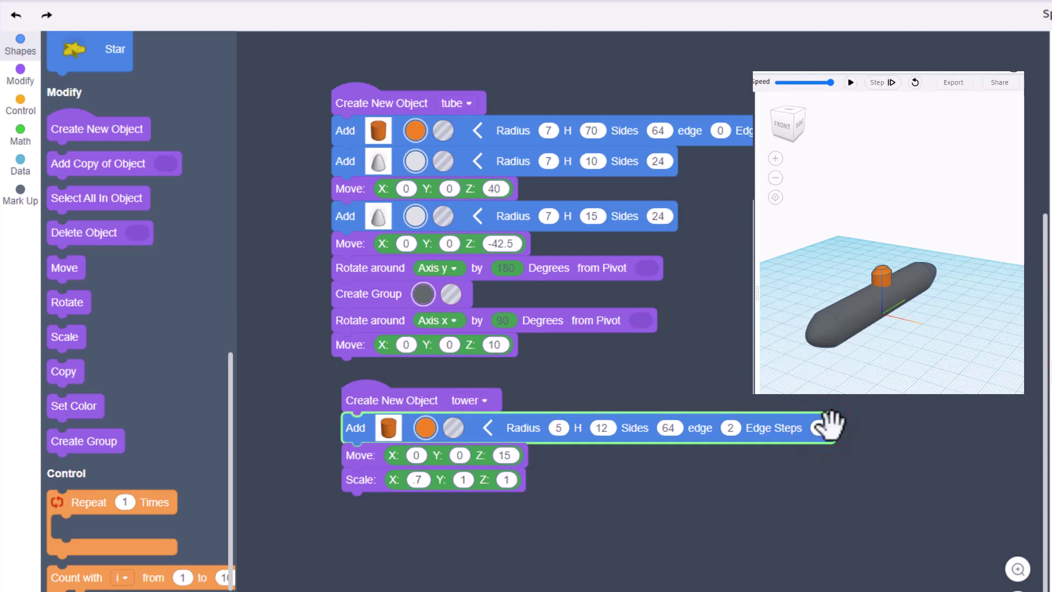
text(5)
click(426, 427)
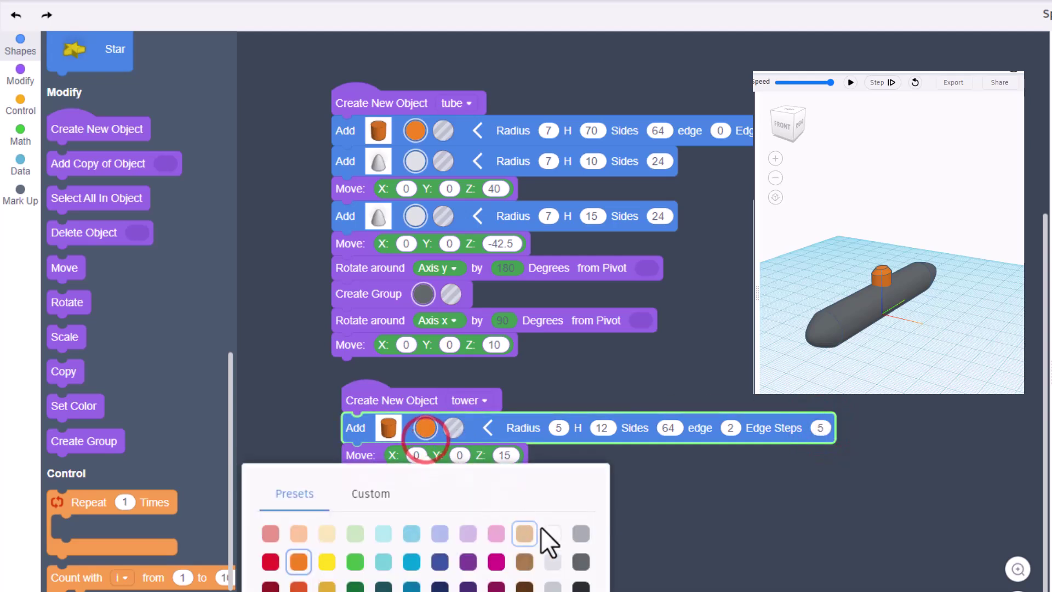
click(579, 534)
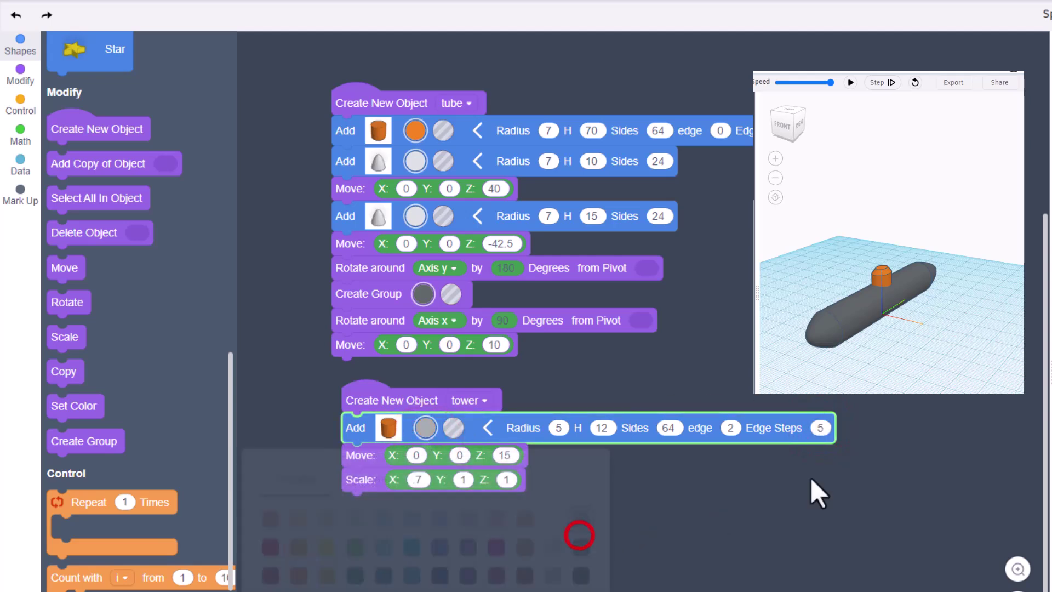
click(851, 82)
drag(880, 254, 913, 253)
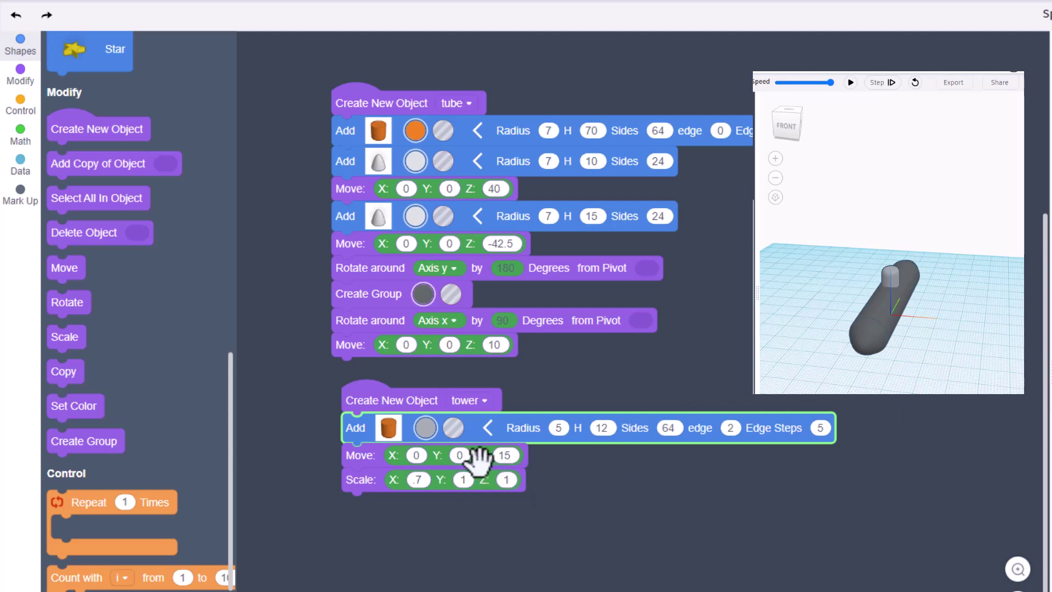
Step: Recolor the tower's cylinder dark gray, run the code and check the model from the side
click(425, 428)
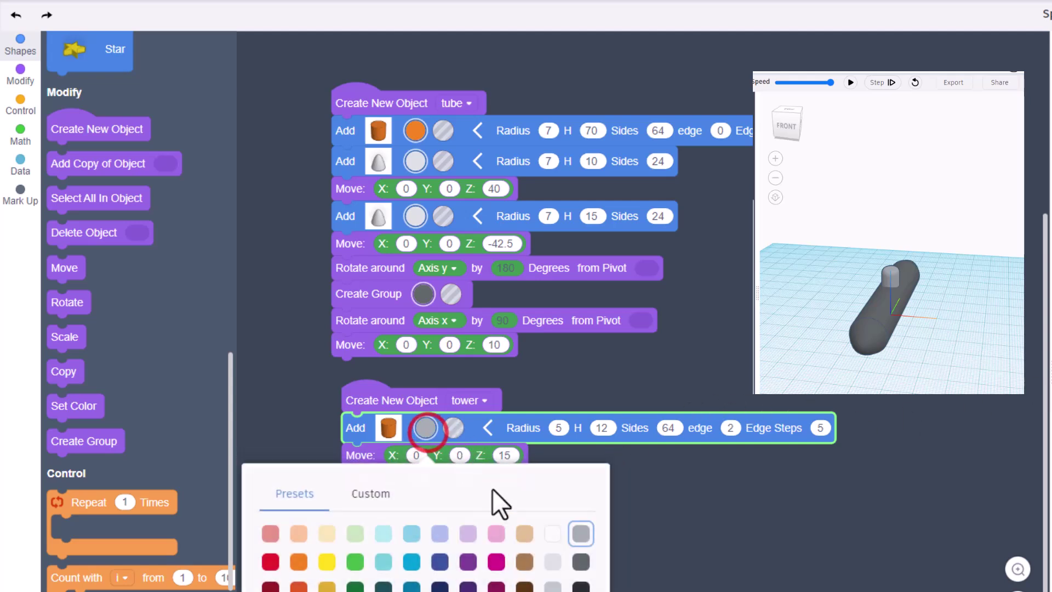
click(580, 561)
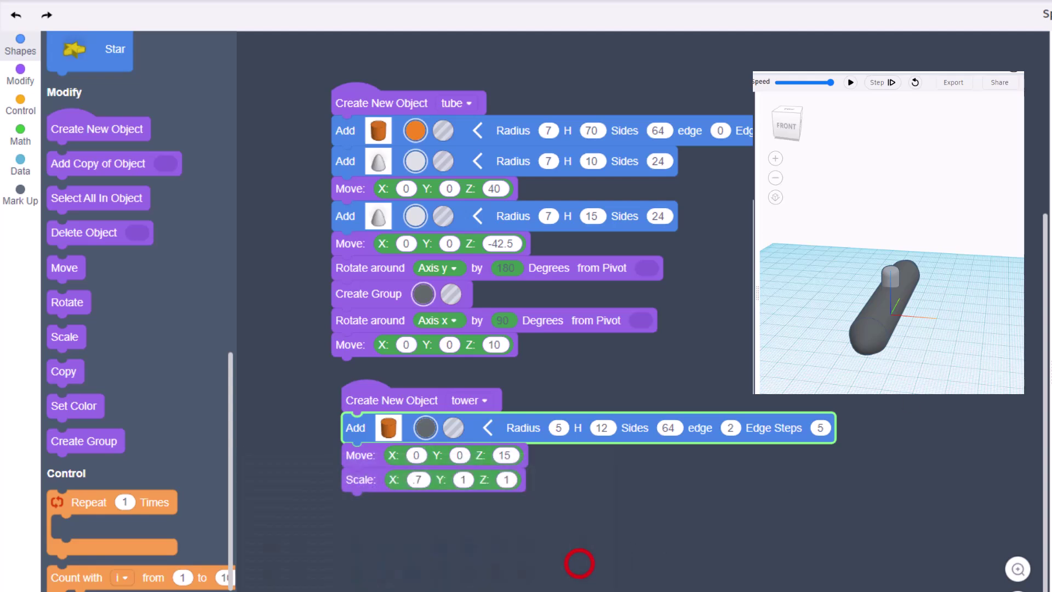
click(850, 83)
drag(862, 281, 789, 467)
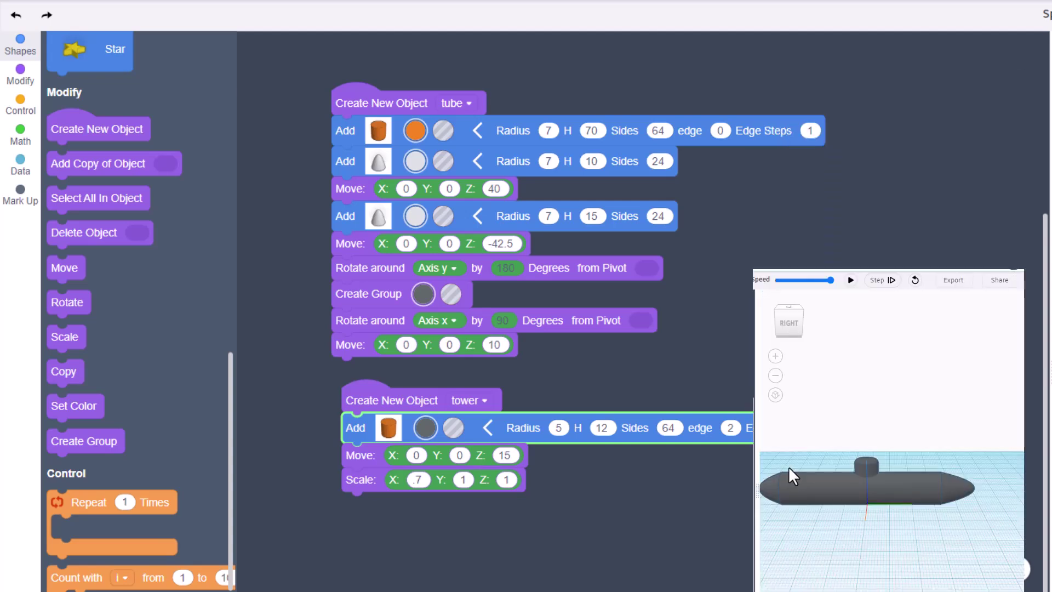
Step: Add another Create New Object block to the right of the tube code and rename its variable to "fin"
drag(622, 322, 262, 365)
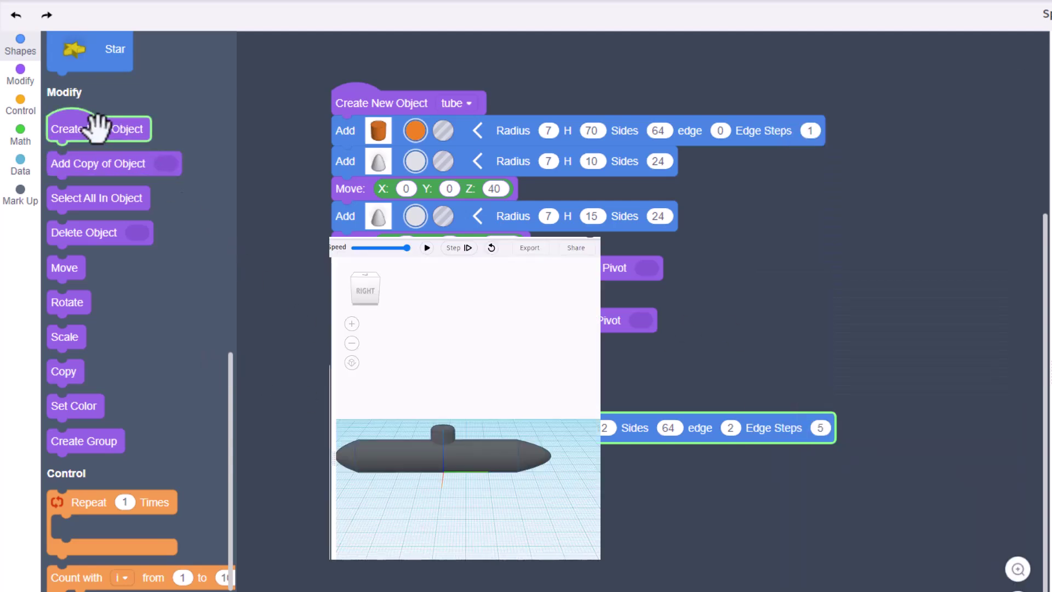
drag(97, 129, 781, 279)
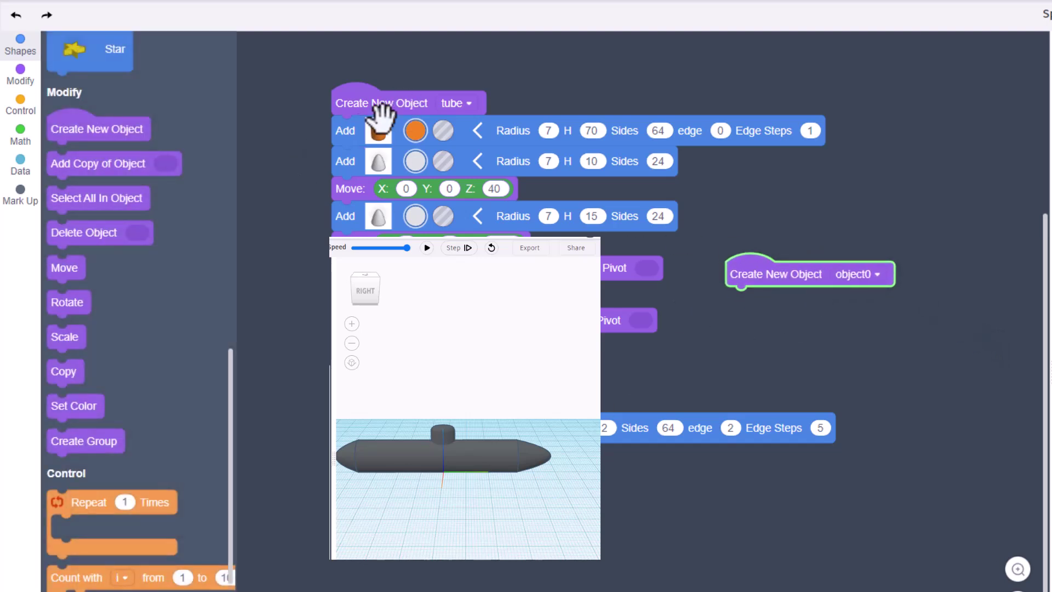
click(875, 274)
click(830, 367)
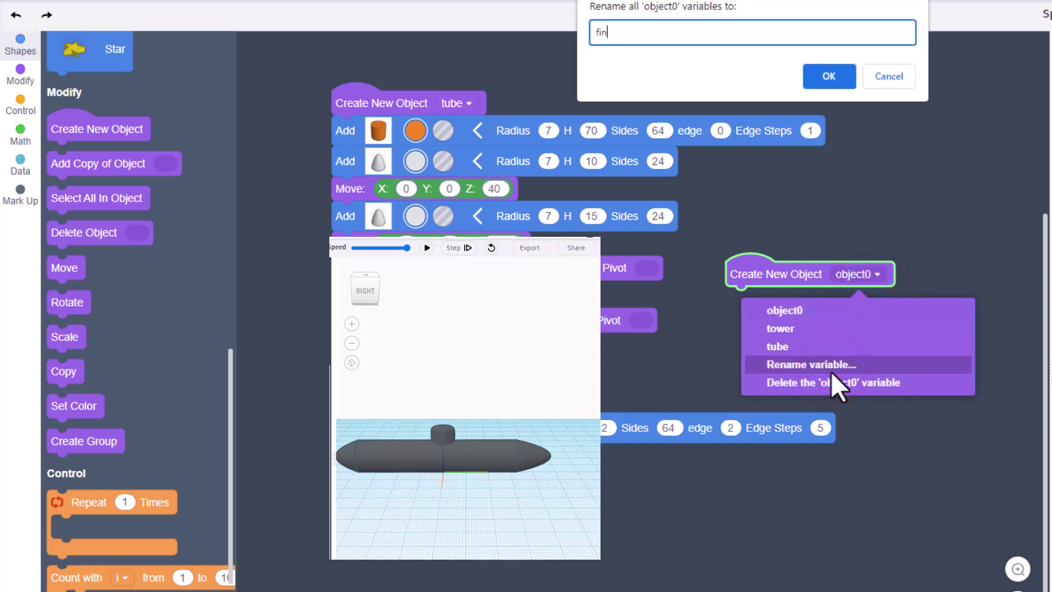
click(830, 76)
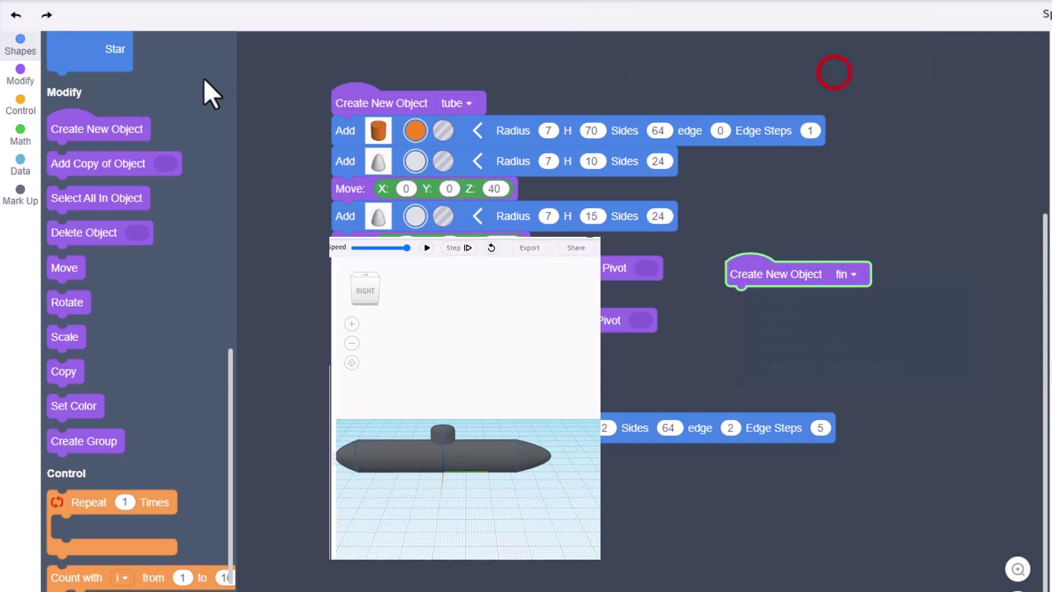
Step: Add a sphere to the fin object, run the code, and set the sphere's radius to 4
click(19, 46)
drag(91, 189, 767, 299)
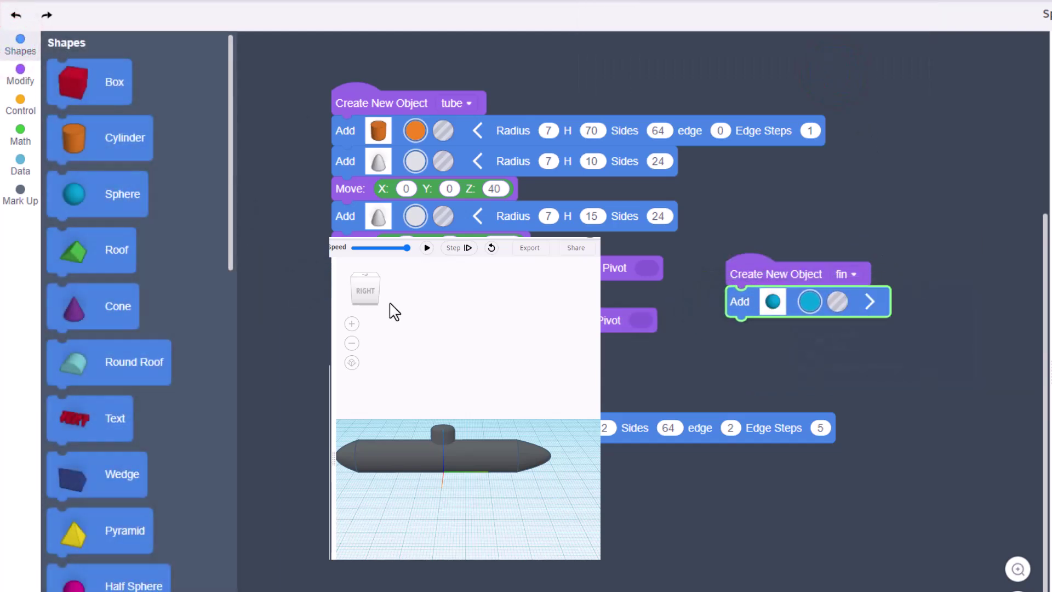
click(427, 248)
click(870, 301)
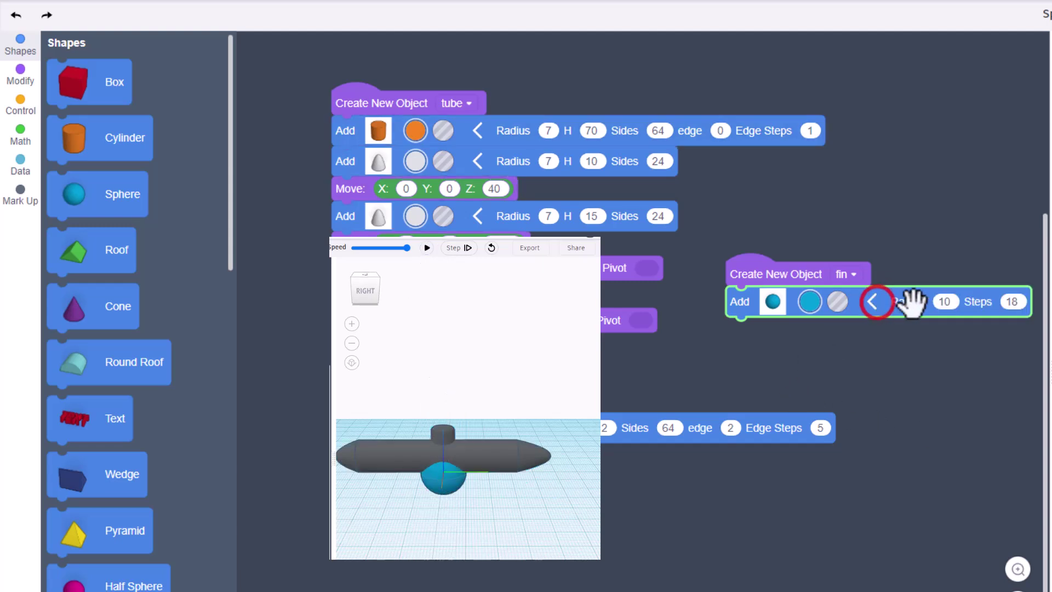
click(943, 302)
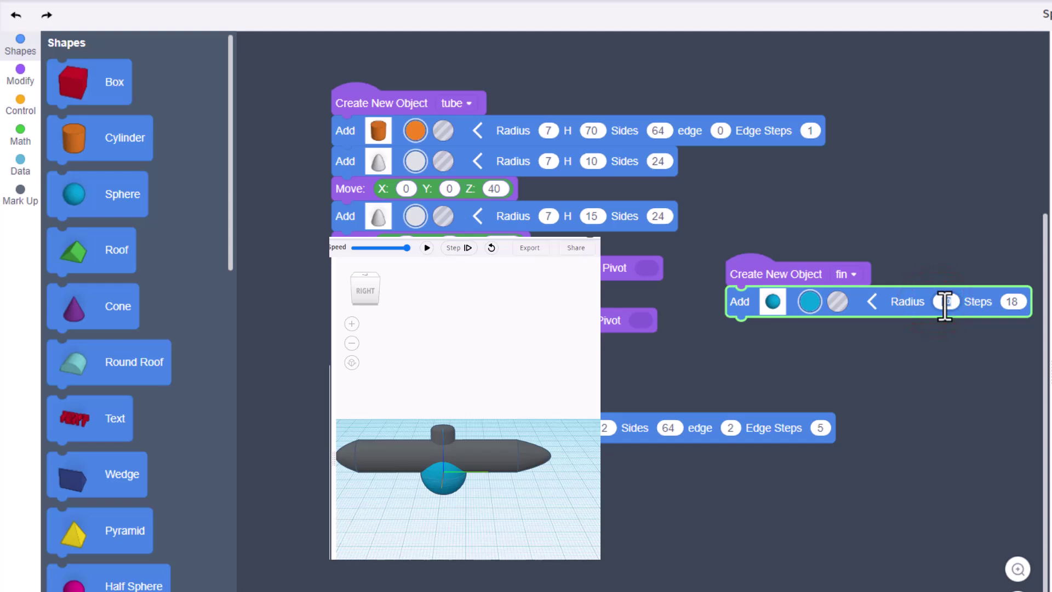
text(5)
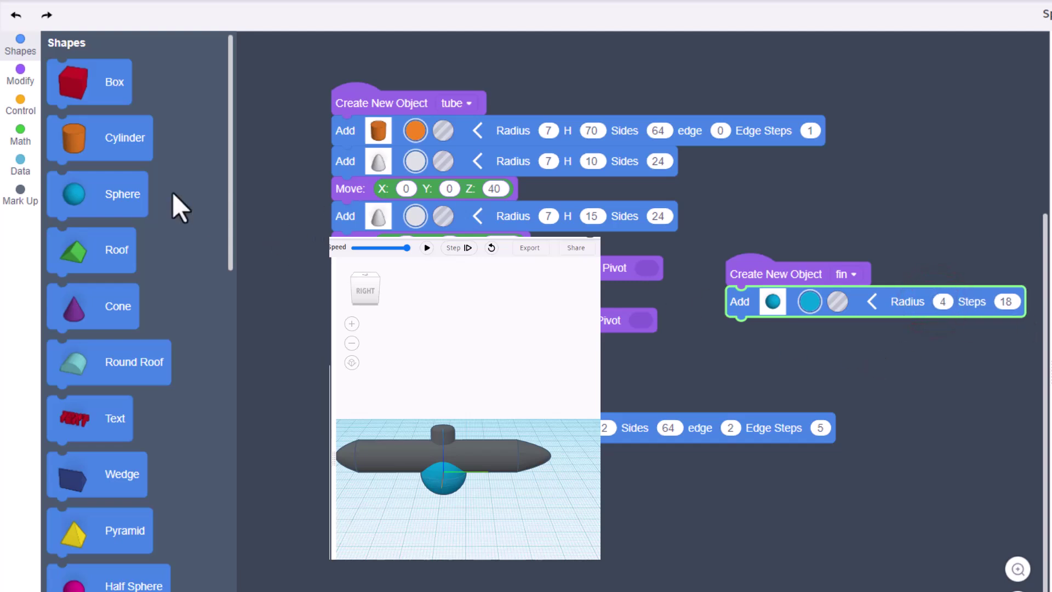
Step: Add a Scale block with Z .2 after the fin's sphere and run the code
click(20, 77)
click(65, 288)
drag(66, 288, 755, 337)
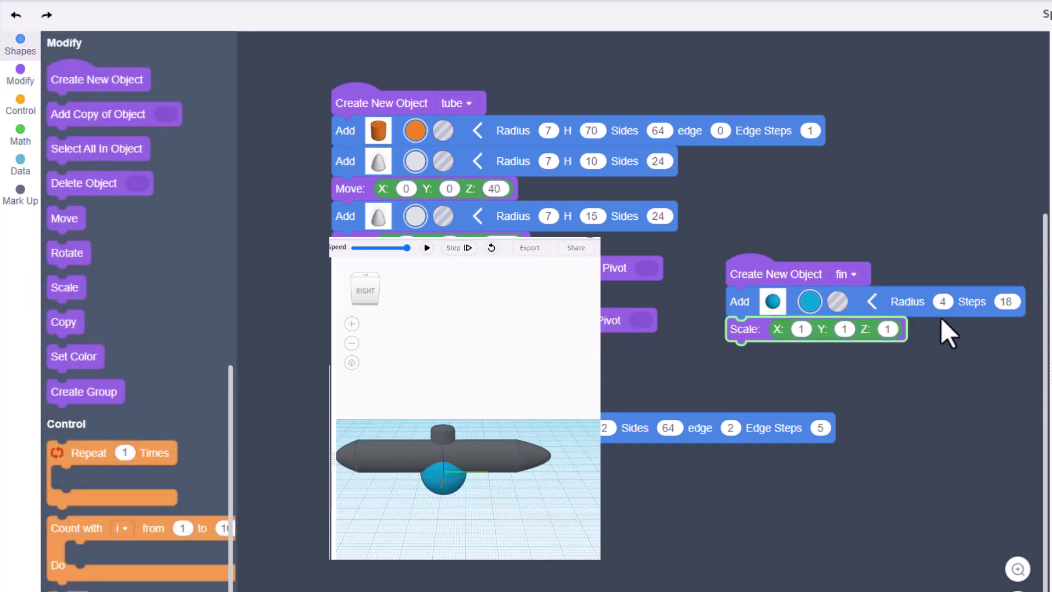
click(887, 329)
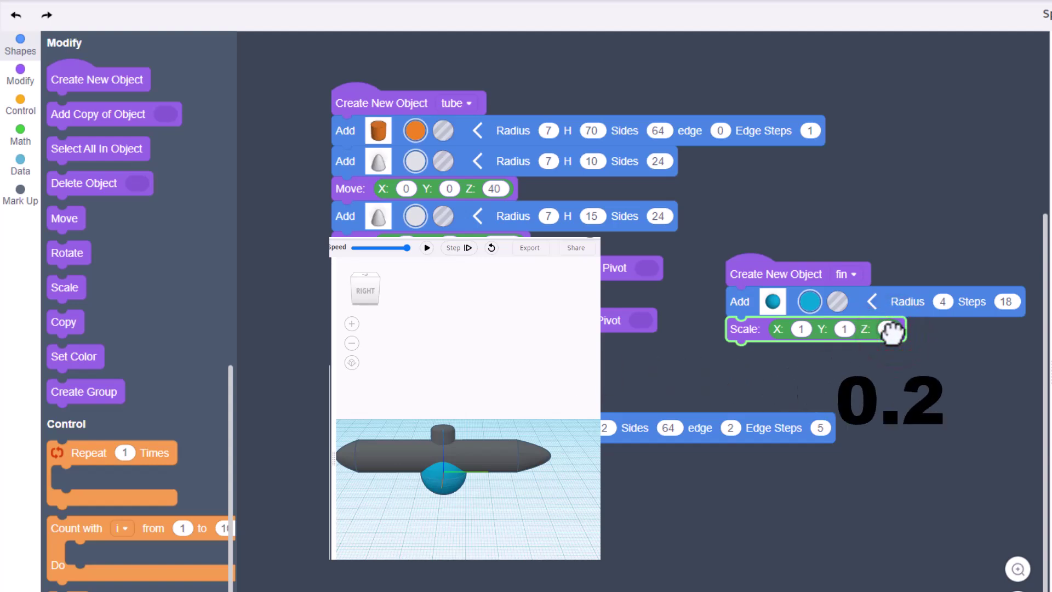
click(427, 248)
right_drag(437, 445, 446, 479)
scroll(448, 481, up, 5)
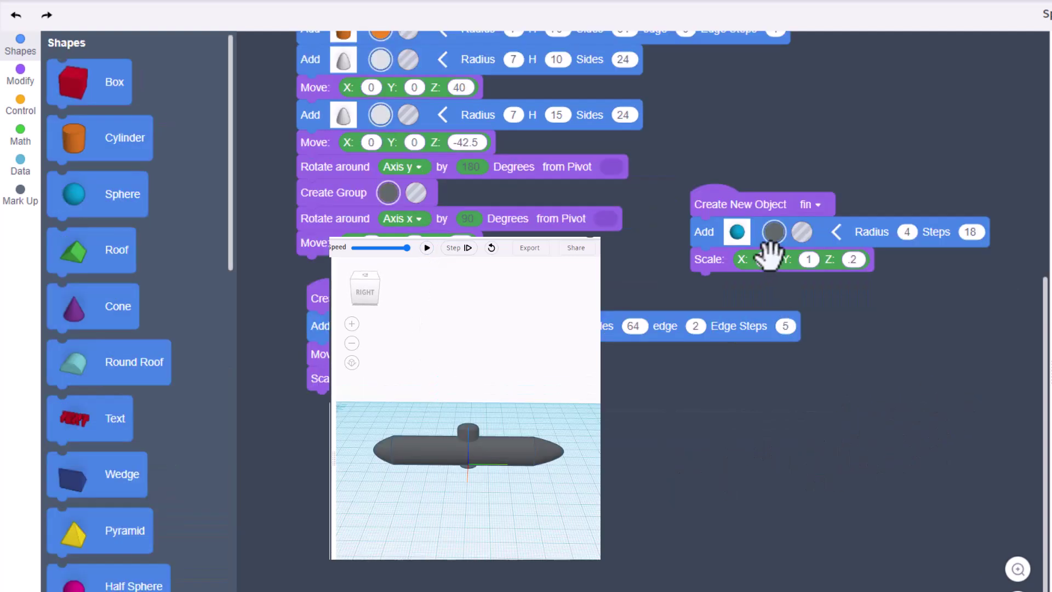
Step: Set the fin's scale to X 1.2 and Y .6 and run the code
click(766, 259)
text(1.2)
key(Return)
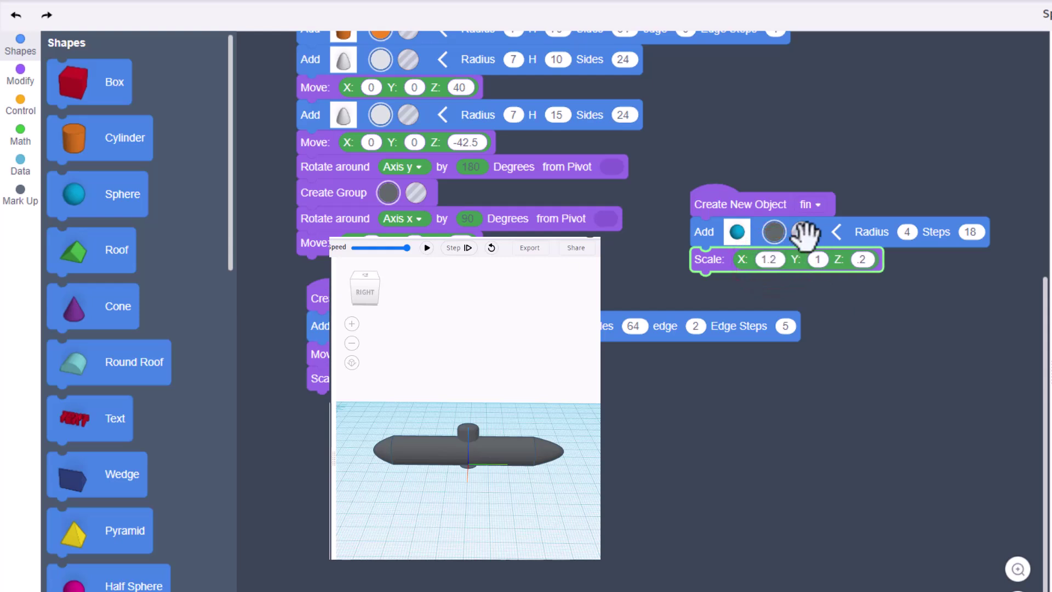
click(819, 257)
key(BackSpace)
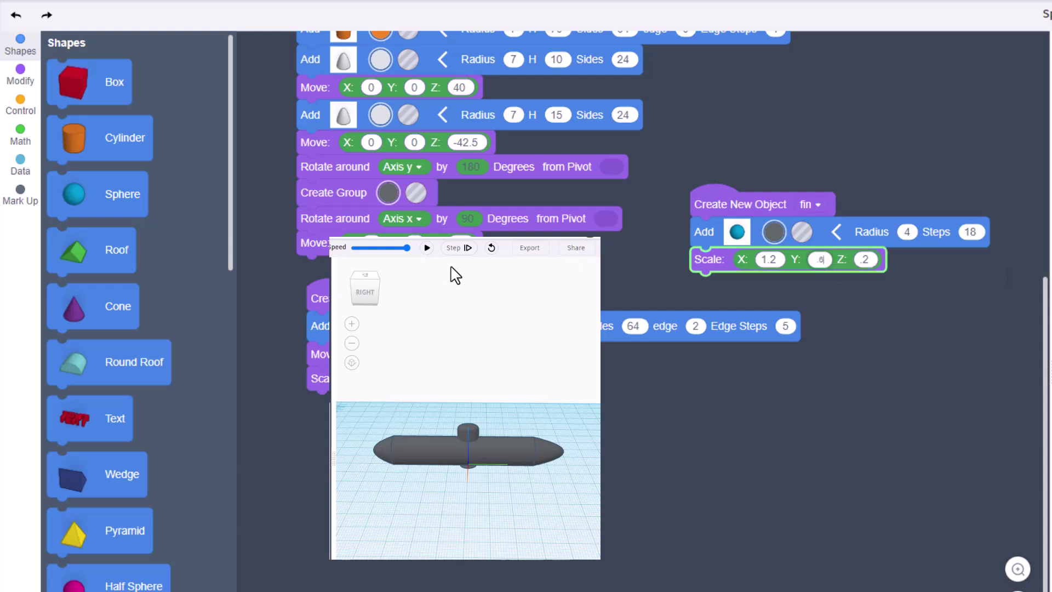
click(426, 247)
mouse_move(479, 465)
mouse_down()
mouse_move(478, 484)
mouse_move(464, 465)
mouse_up()
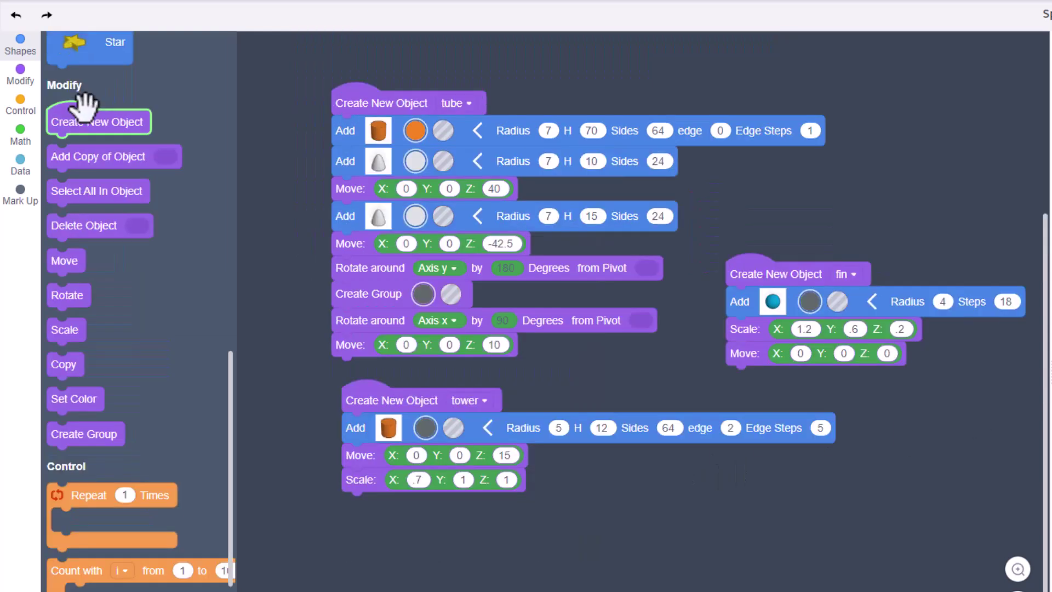
Step: Add a Create New Object block below the tower code and rename its variable to "sub"
drag(82, 106, 394, 538)
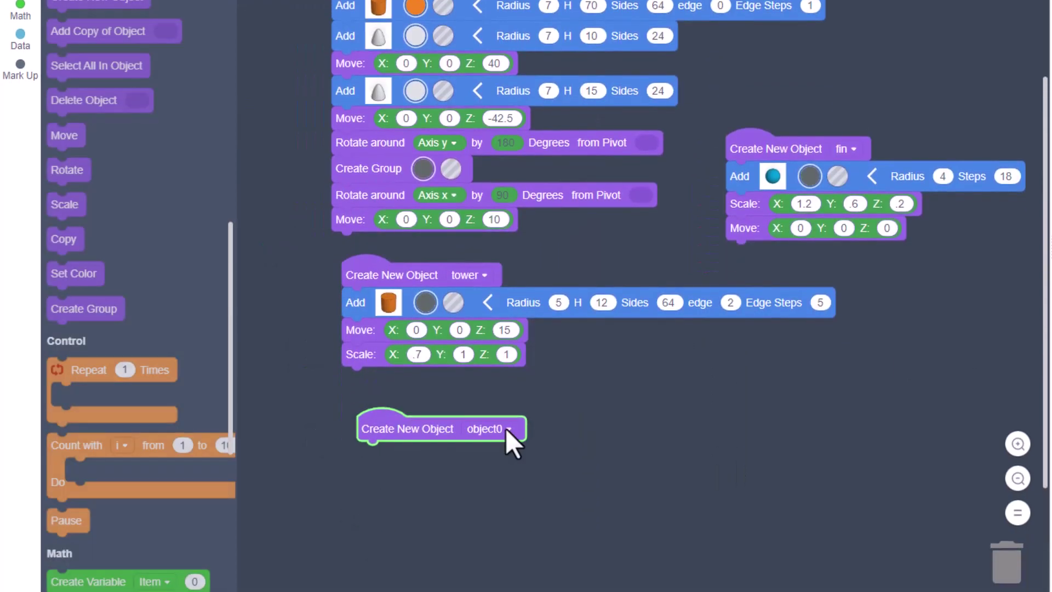
click(509, 429)
click(462, 528)
key(Return)
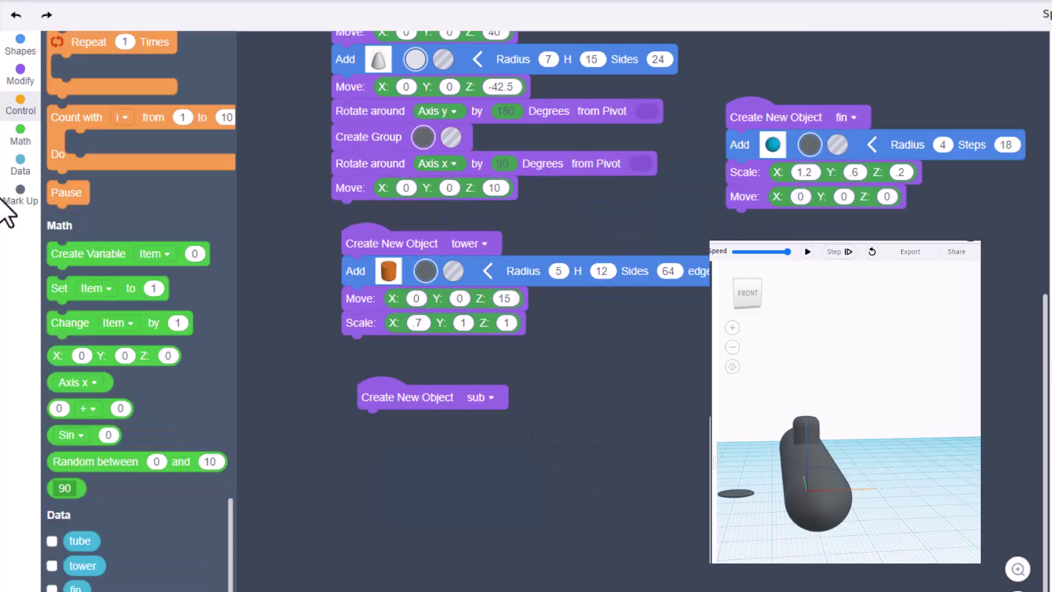
Step: Add three Add Copy of Object blocks under the sub object
click(20, 80)
drag(66, 116, 358, 430)
right_click(389, 430)
click(406, 450)
drag(399, 448, 369, 477)
right_click(395, 453)
click(422, 467)
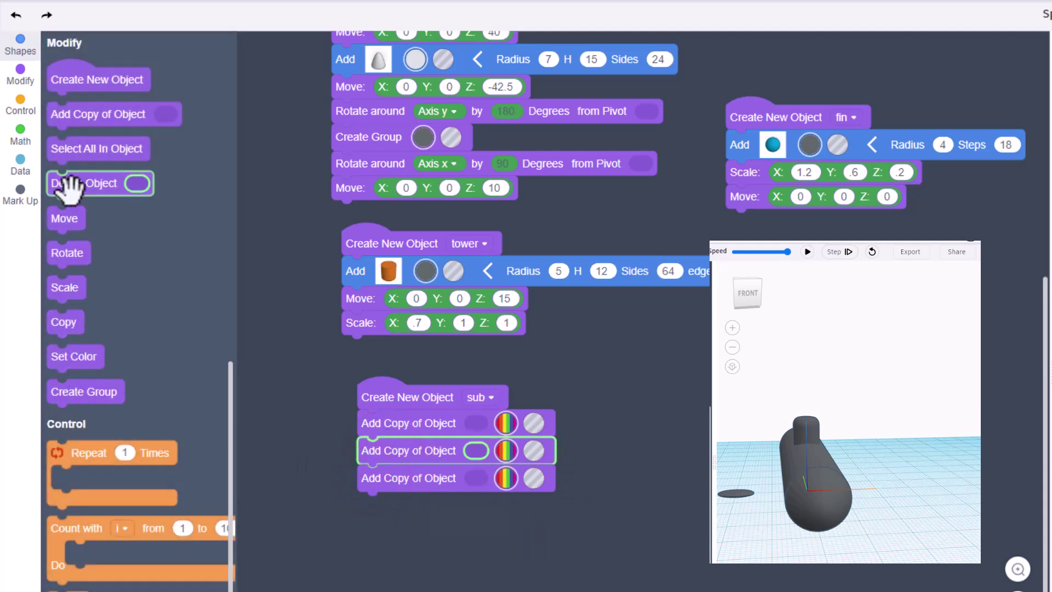
Step: Add three Delete Object blocks below the sub object's copy blocks
drag(70, 175, 384, 551)
right_click(379, 503)
click(403, 520)
right_click(398, 530)
click(417, 544)
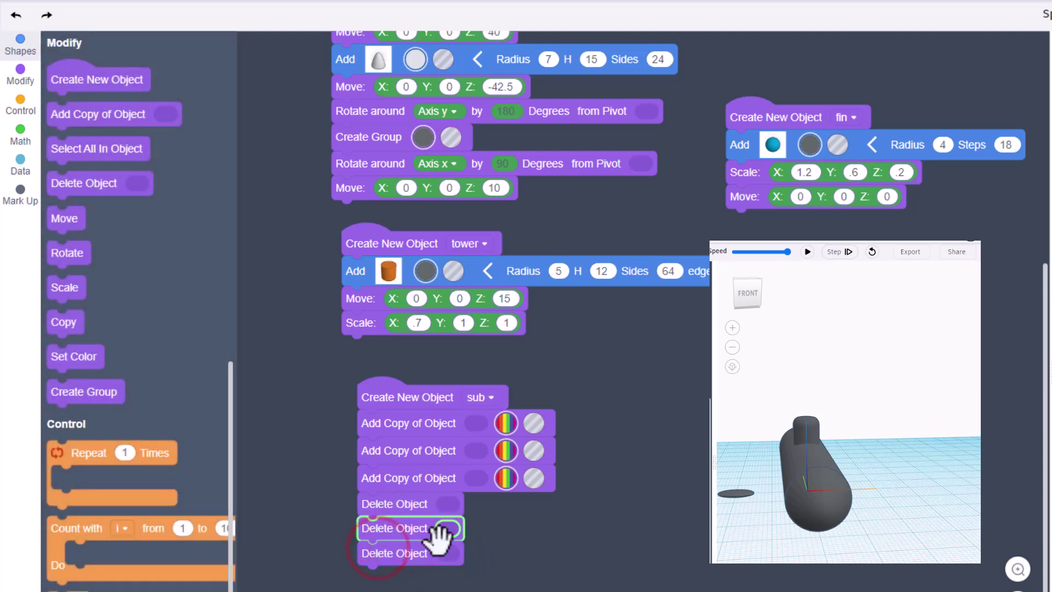
Step: Fill the sub object's three Add Copy of Object blocks with the tube, tower and fin variables, in that order
click(20, 165)
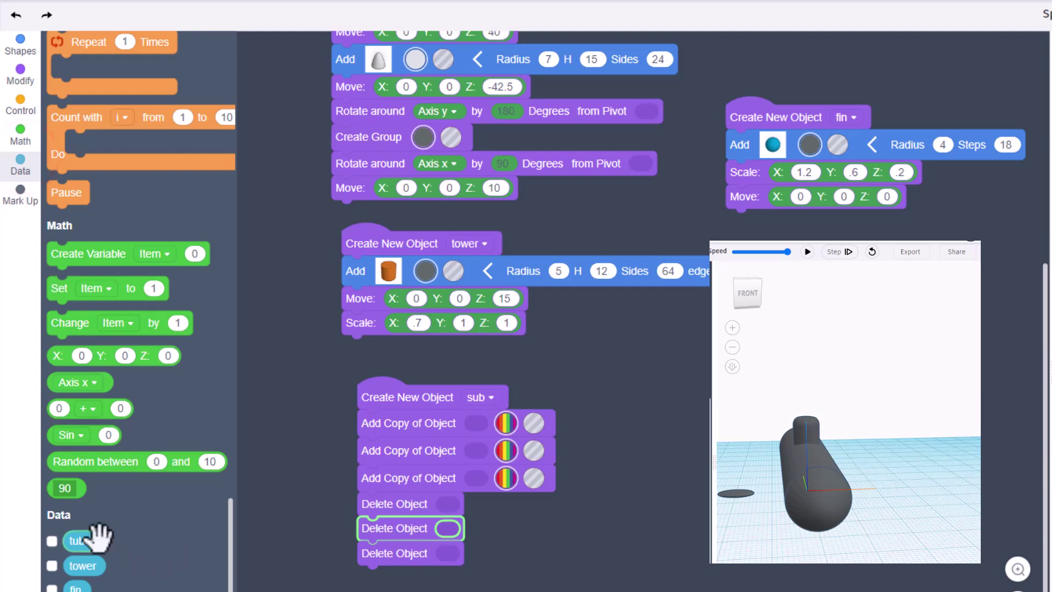
drag(99, 537, 493, 423)
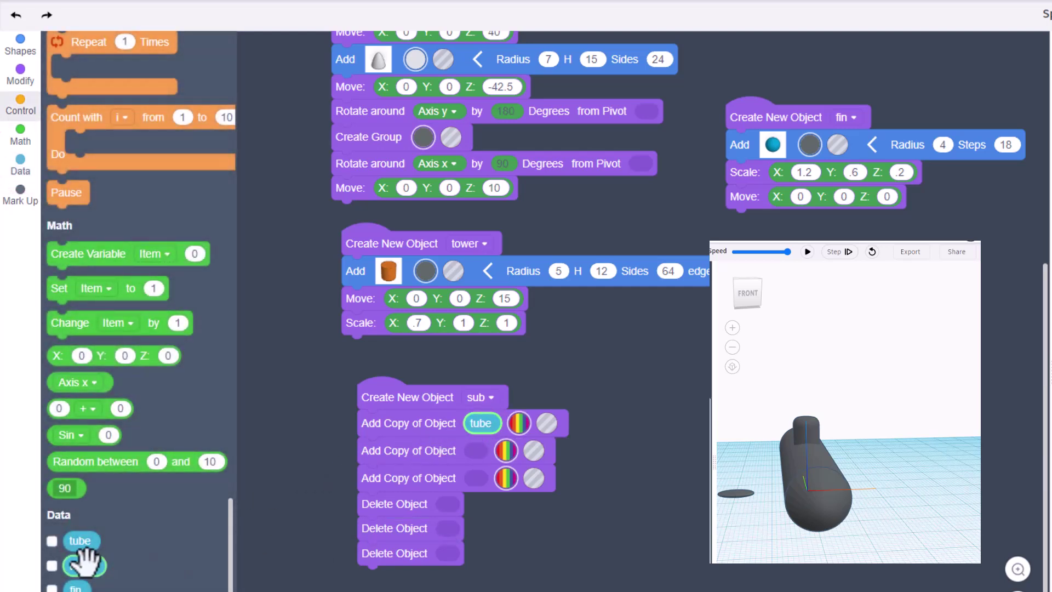
drag(85, 563, 472, 451)
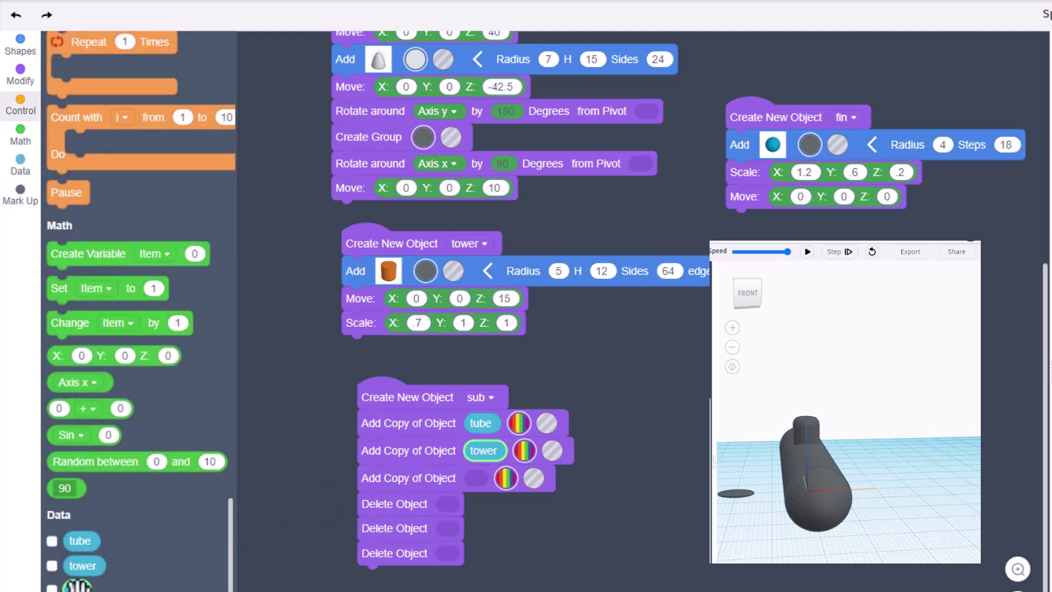
drag(77, 586, 467, 479)
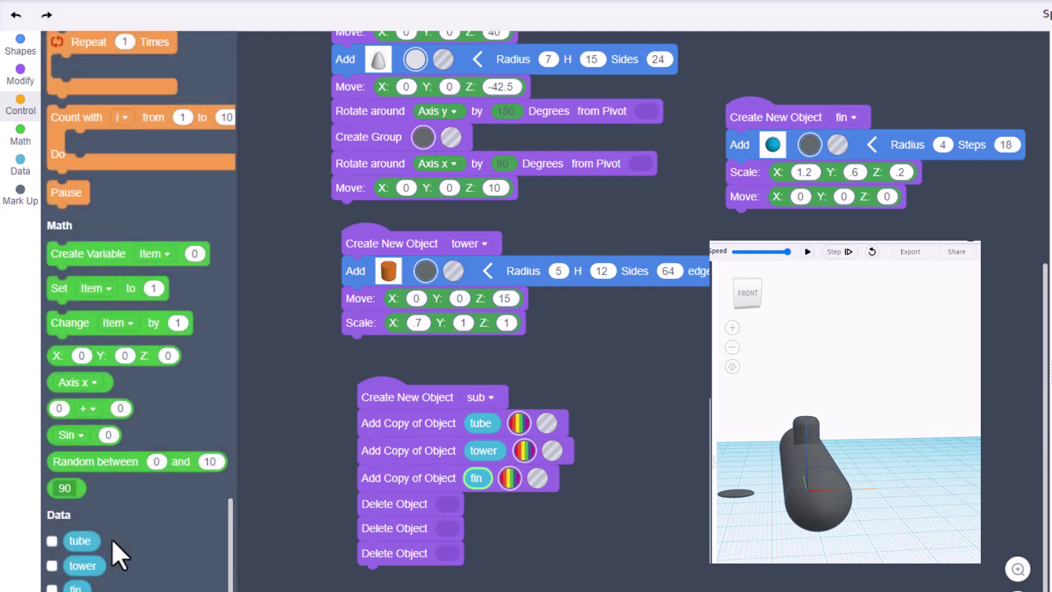
Step: Fill the three Delete Object blocks with the tube, tower and fin variables and run the code
drag(82, 538, 449, 512)
drag(104, 564, 431, 532)
drag(75, 587, 447, 553)
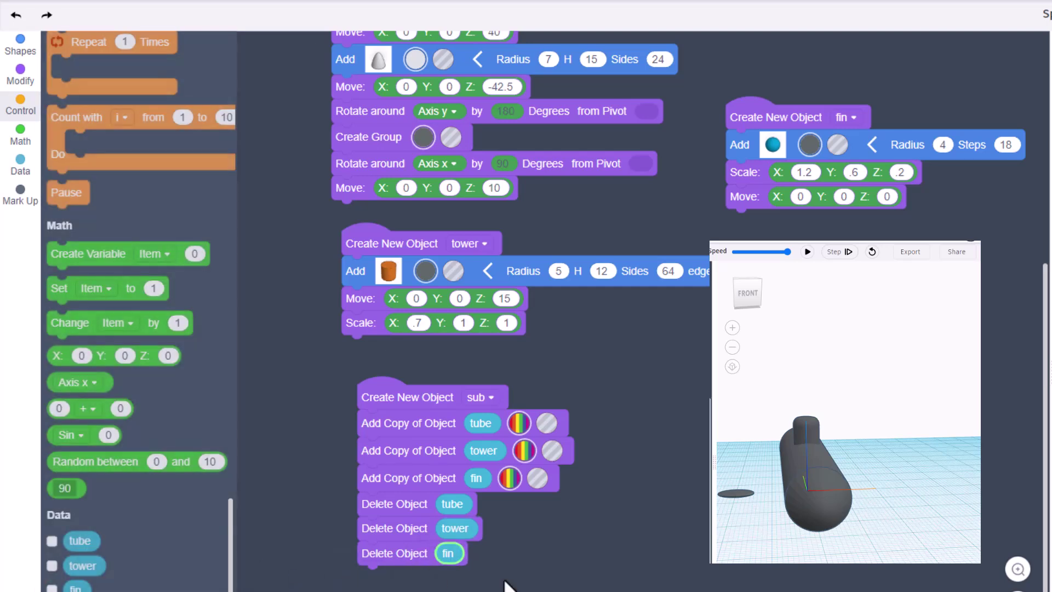
click(806, 252)
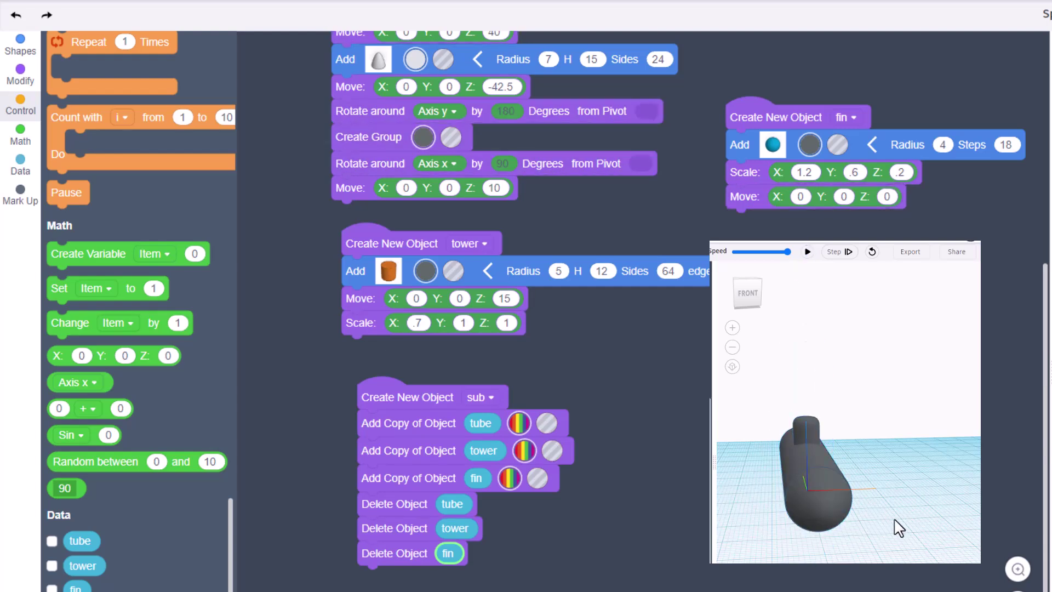
drag(898, 528, 869, 535)
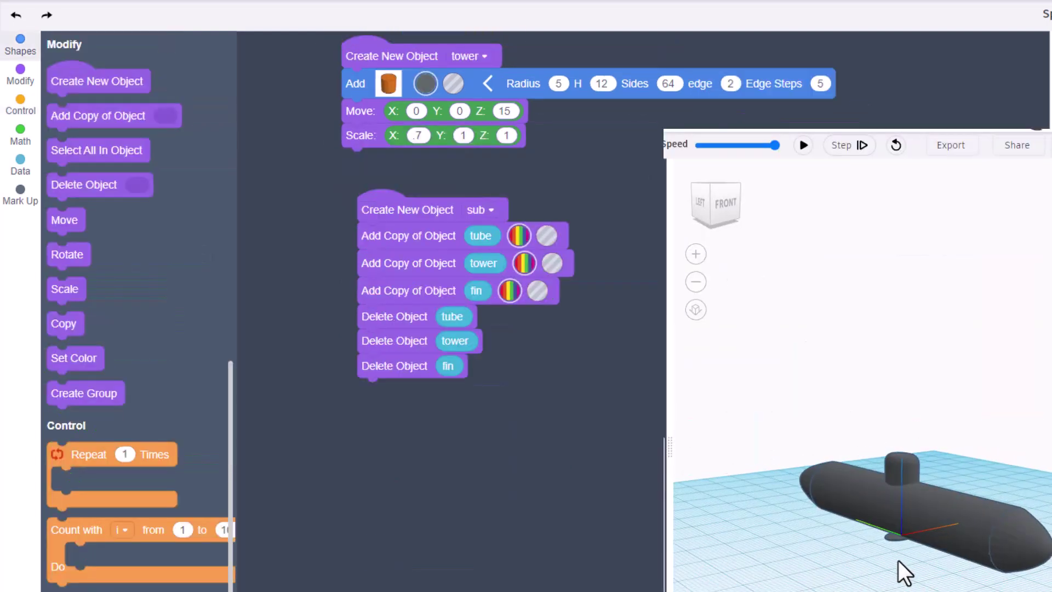
Step: Insert a Move block with Y 25 and Z 15 after the sub object's fin copy and run the code
mouse_move(897, 560)
mouse_down()
mouse_move(897, 548)
mouse_move(904, 570)
mouse_move(891, 560)
mouse_move(894, 544)
mouse_up()
click(70, 217)
drag(78, 220, 446, 305)
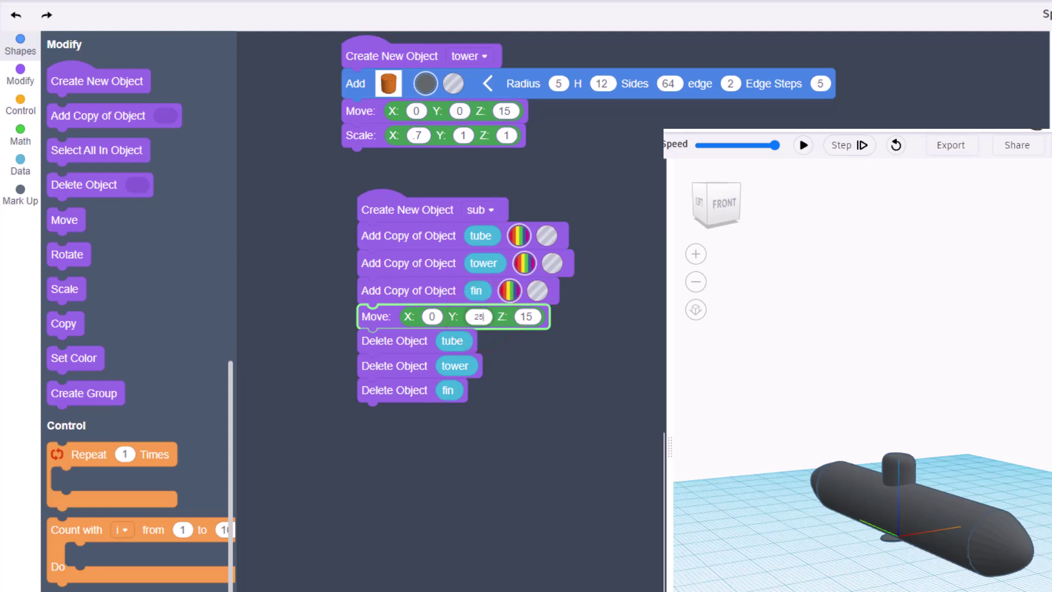
click(803, 146)
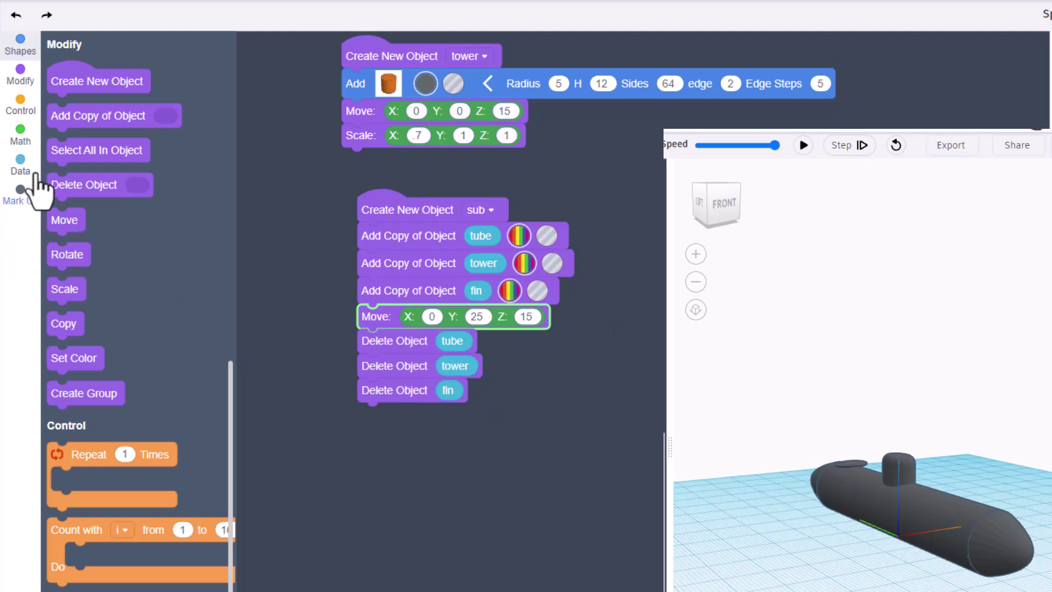
Step: Insert a Scale block with X 2 and Y 2 after the fin copy's Move block in the sub object and run the code
drag(59, 288, 380, 331)
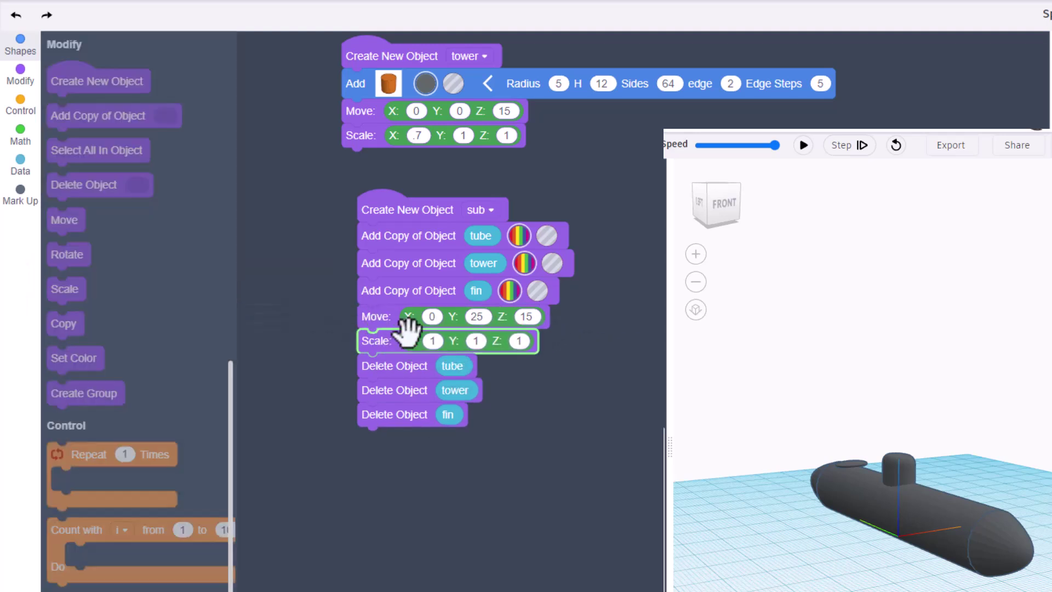
click(438, 342)
text(2)
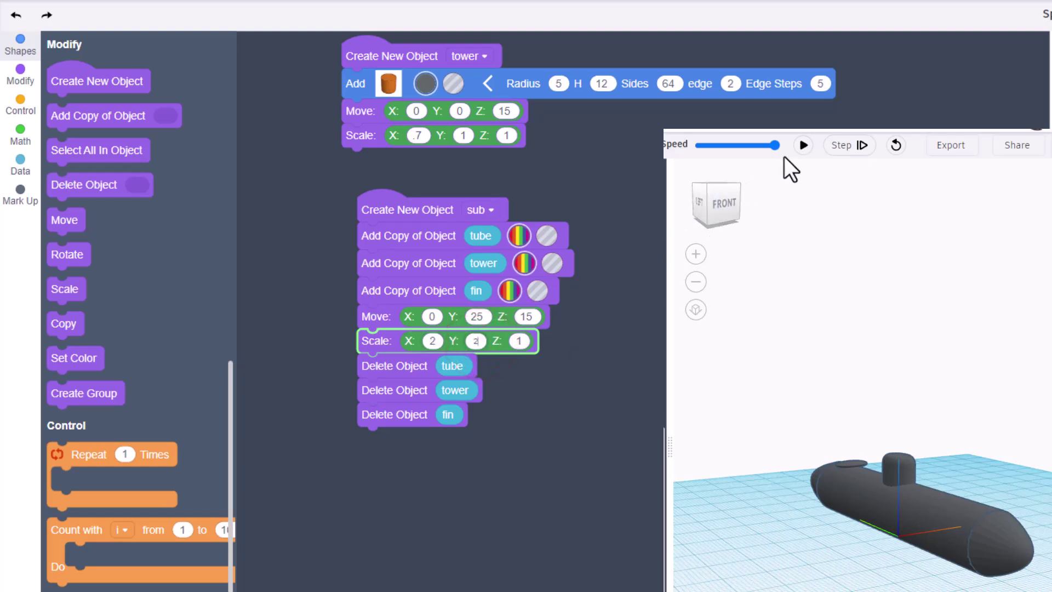
click(802, 147)
drag(728, 481, 803, 472)
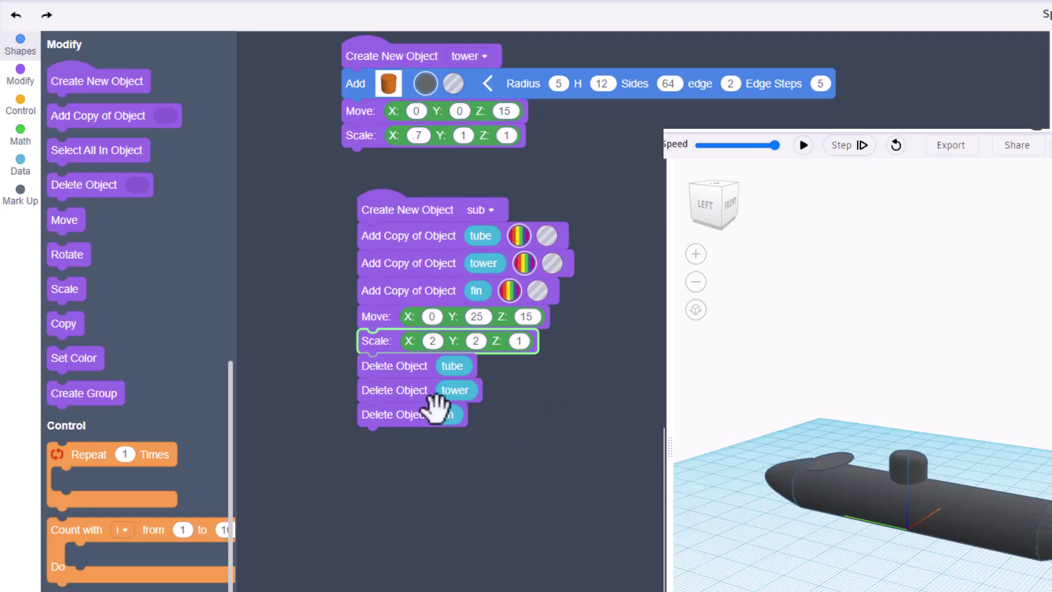
Step: Set the fin copy's Move Z to 10 and its Scale X to 3, running the code after each change
click(530, 316)
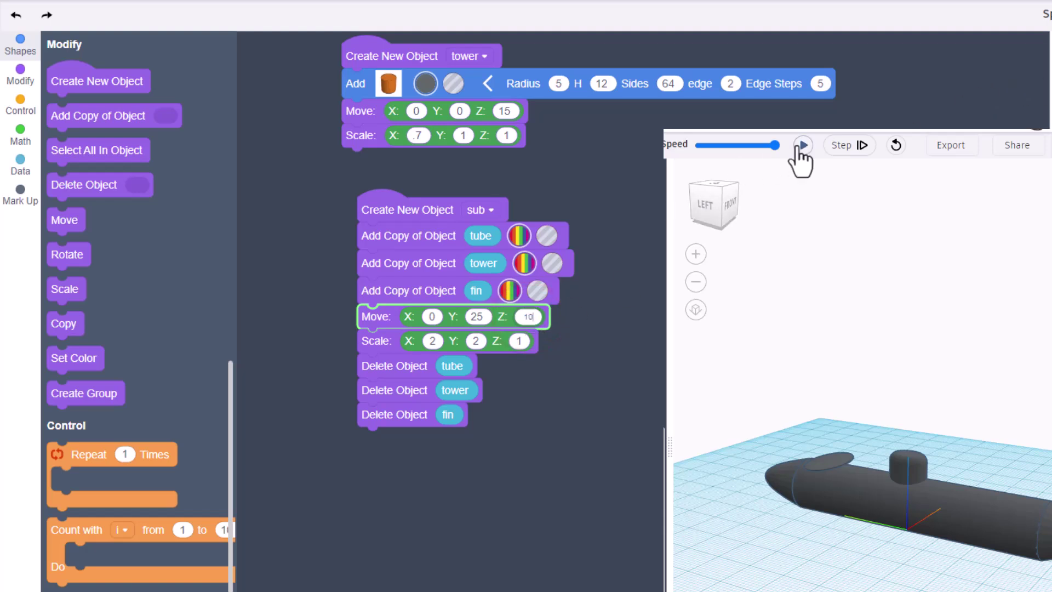
click(801, 146)
drag(782, 486, 744, 507)
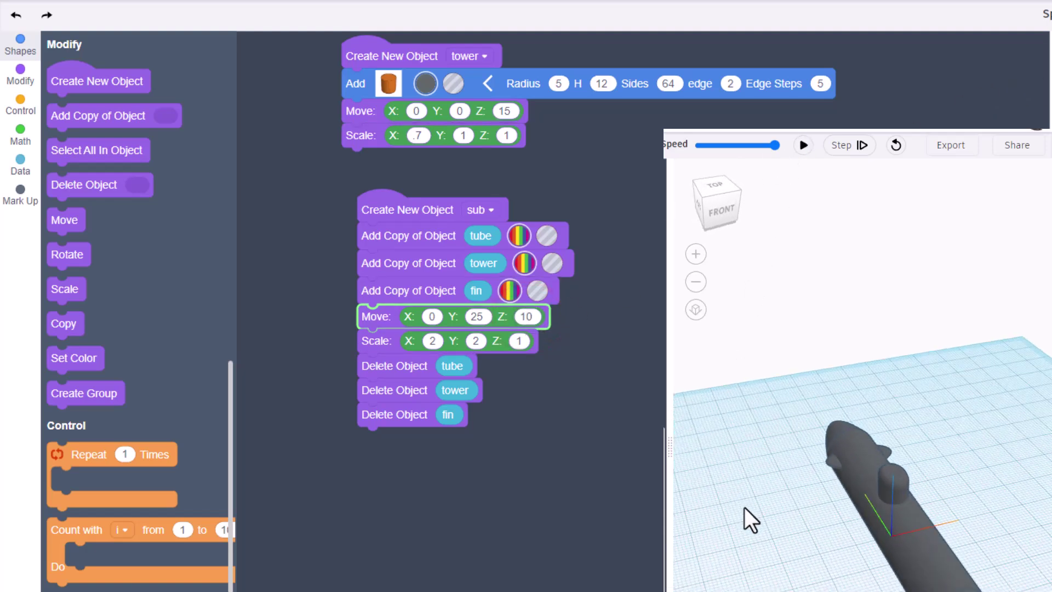
click(476, 340)
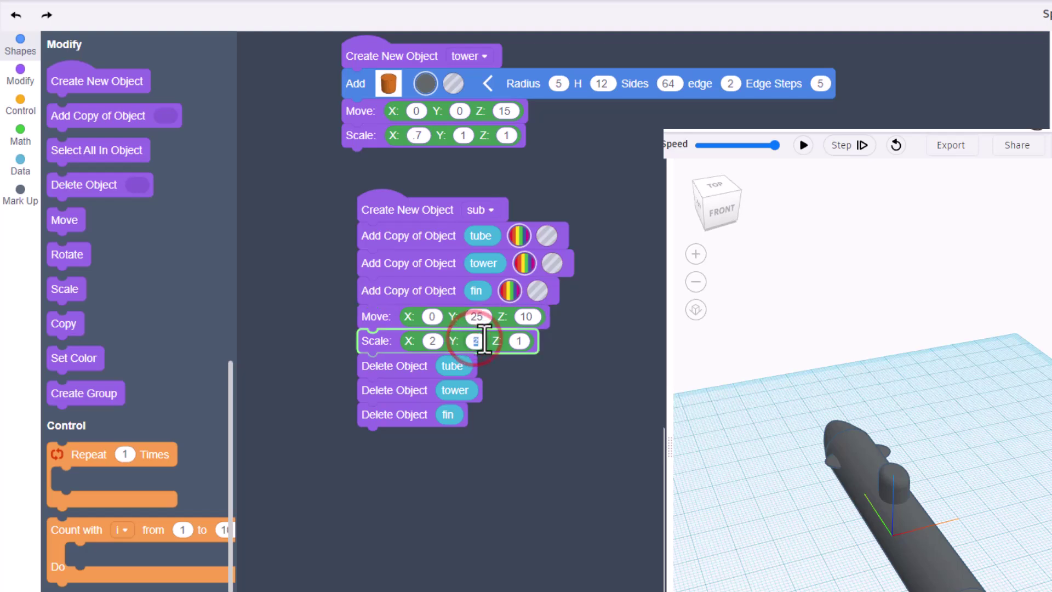
click(433, 341)
text(3)
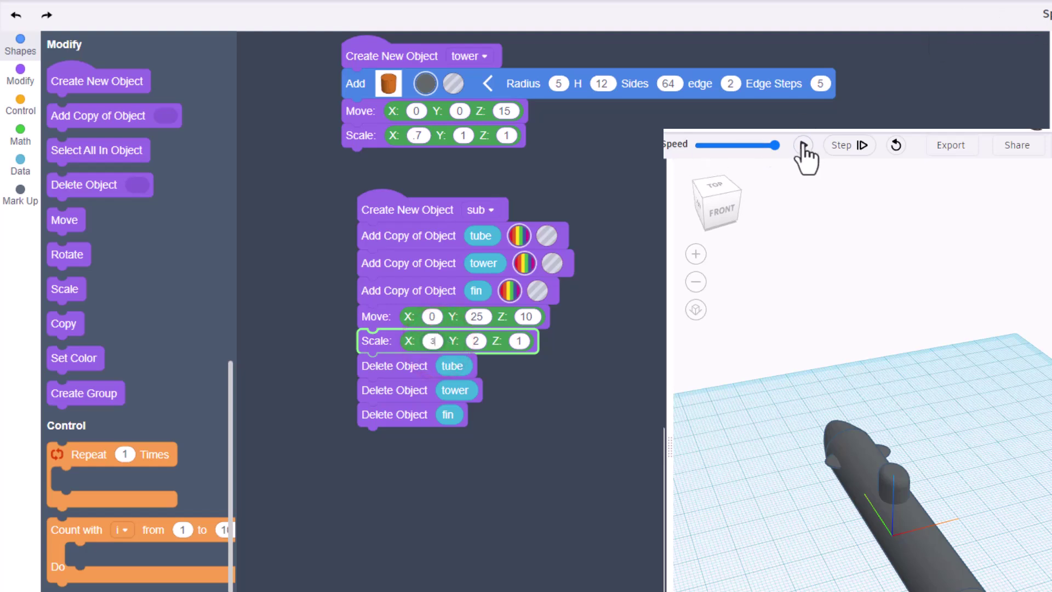
click(803, 145)
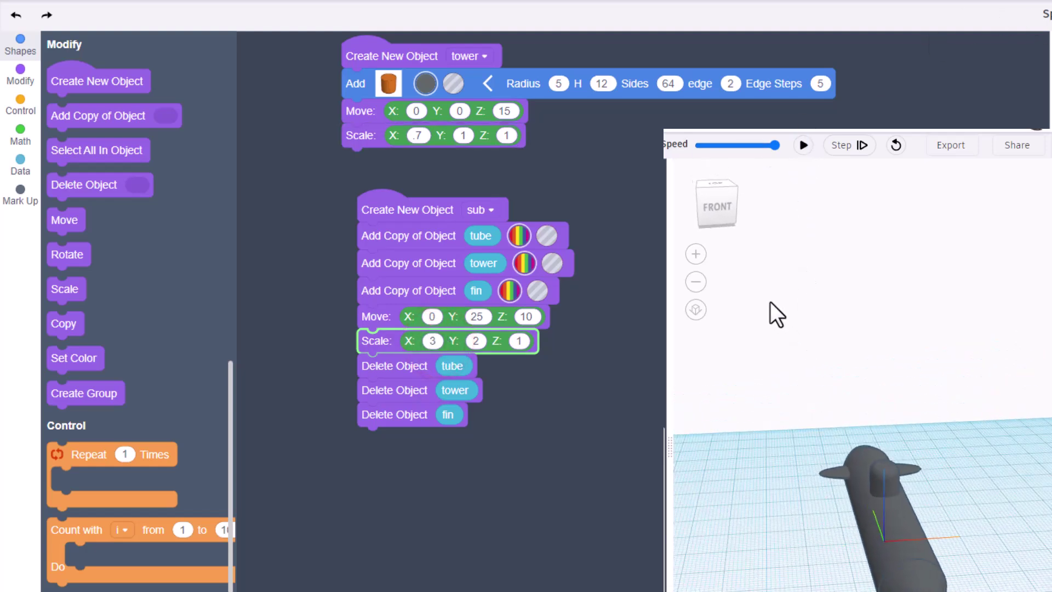
drag(769, 303, 849, 403)
Step: Duplicate the fin's Add Copy of Object, Move and Scale blocks and place the duplicates above the Delete Object blocks
click(1036, 129)
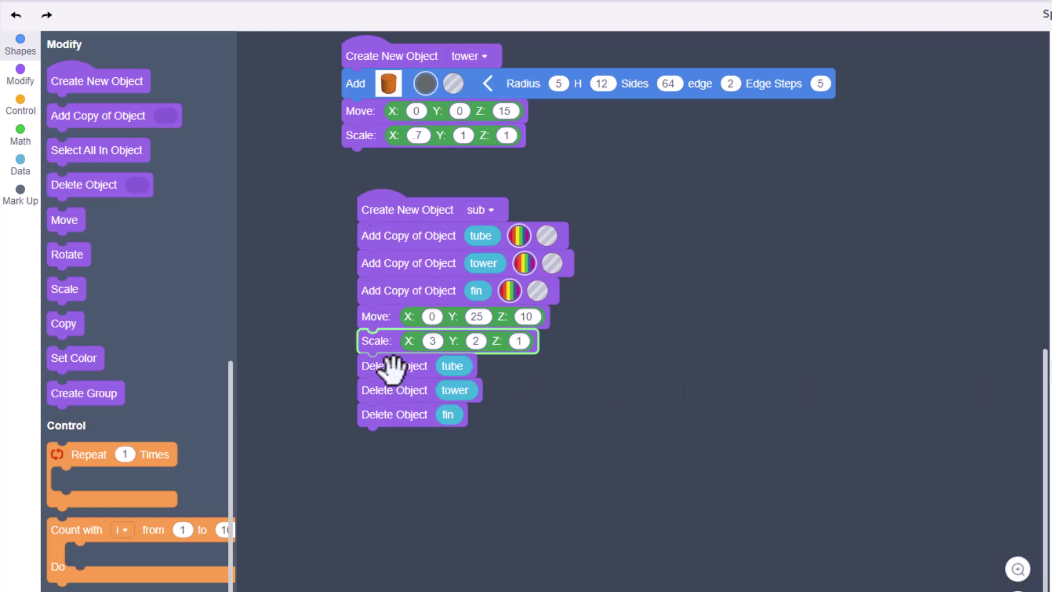
drag(425, 369, 782, 401)
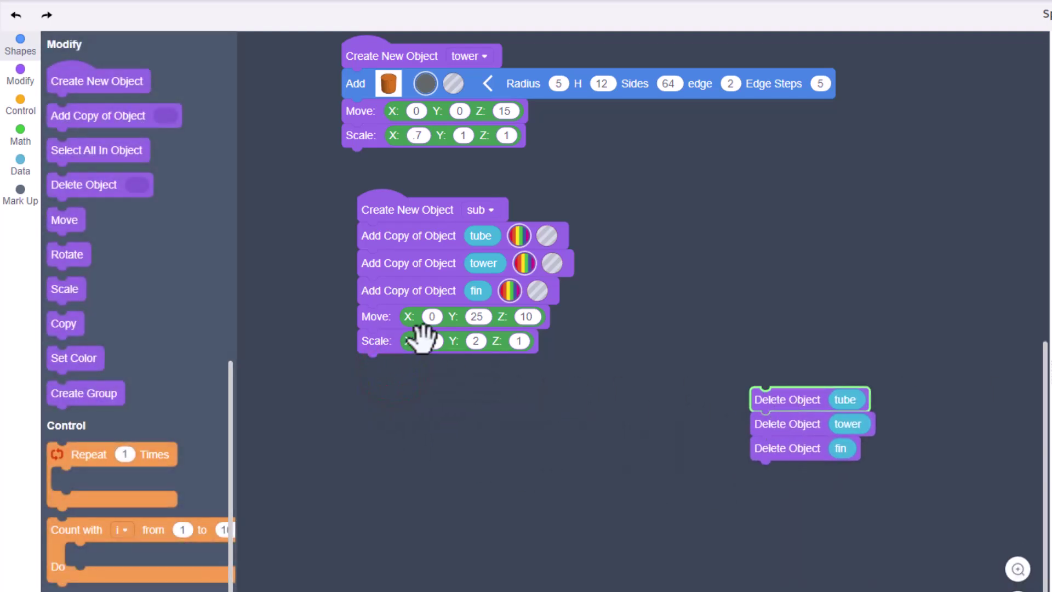
right_click(403, 300)
click(411, 305)
drag(409, 300, 363, 367)
drag(767, 399, 366, 441)
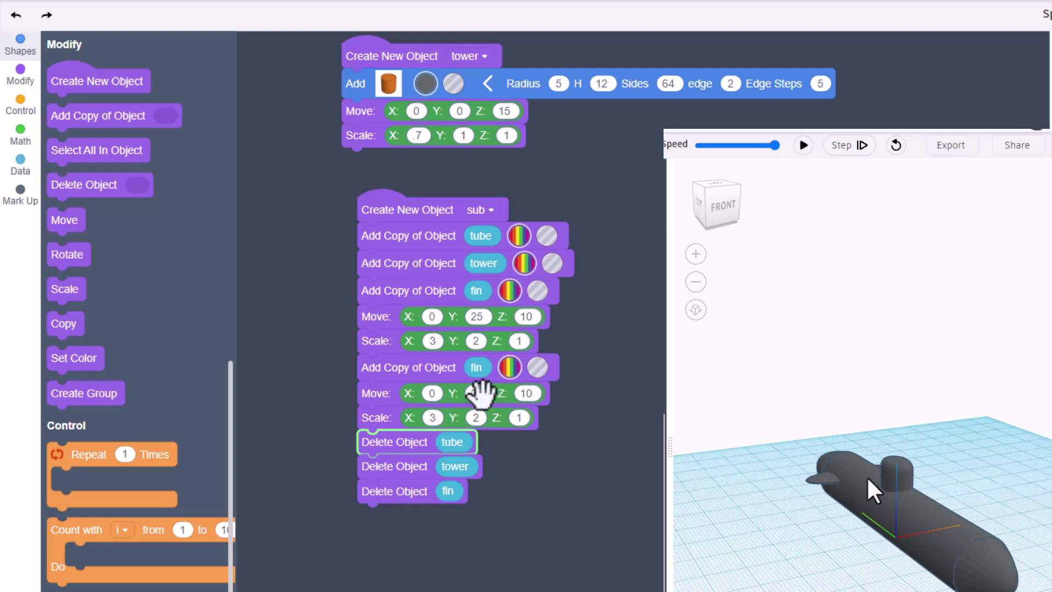
Step: Set the second fin copy's Move to Y 0 and Z 20 and its Scale X to 1.5, running the code after each block's change
click(476, 393)
text(0)
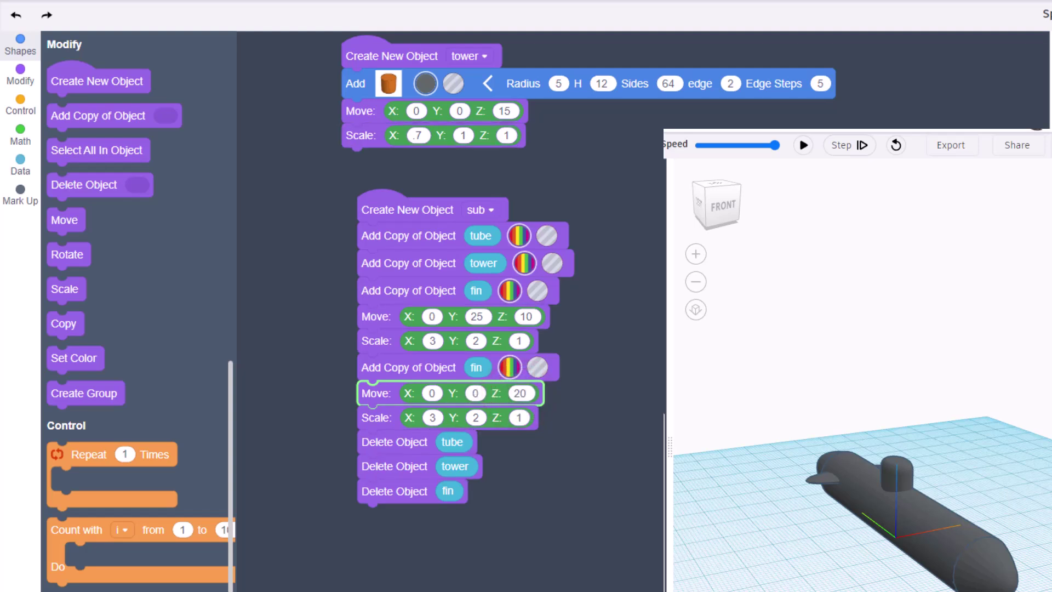
click(803, 148)
click(433, 418)
right_drag(857, 556, 865, 482)
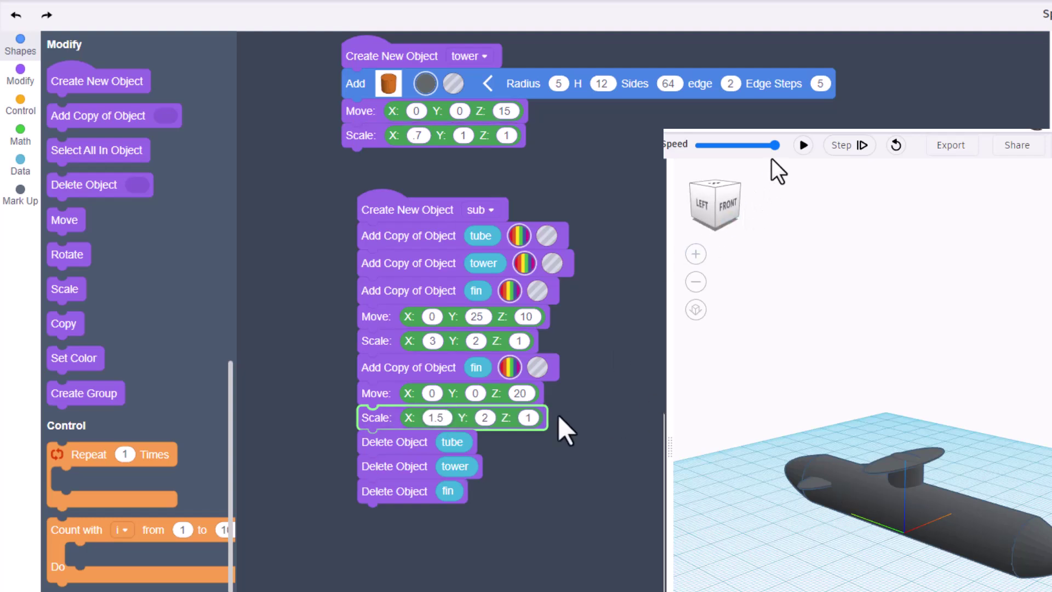
click(804, 145)
Step: Set the second fin copy's Move Z to 18 and its Scale Y to 1.5, running the code after each change
click(520, 393)
text(18)
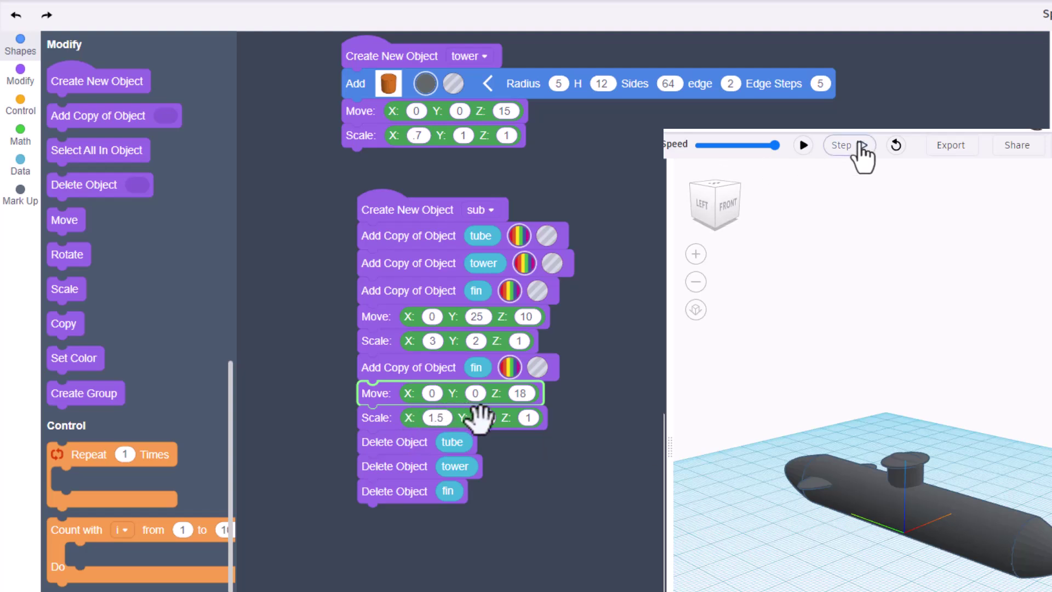
click(803, 145)
click(485, 418)
text(1.5)
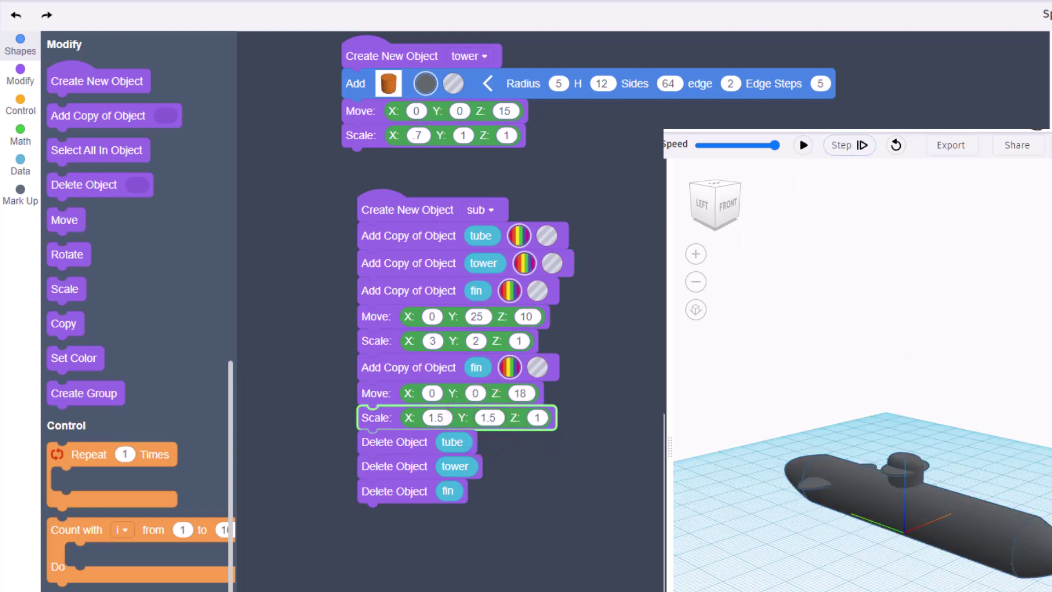
click(803, 145)
right_drag(984, 421, 775, 496)
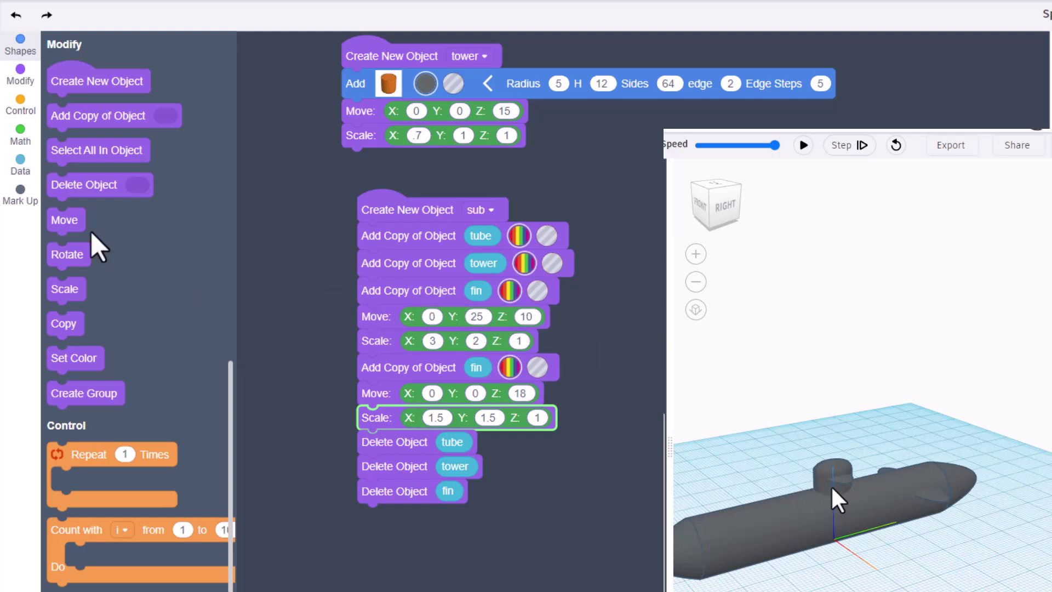
Step: Insert a Move block with Y -10 after the tower copy in the sub object and run the code
click(22, 74)
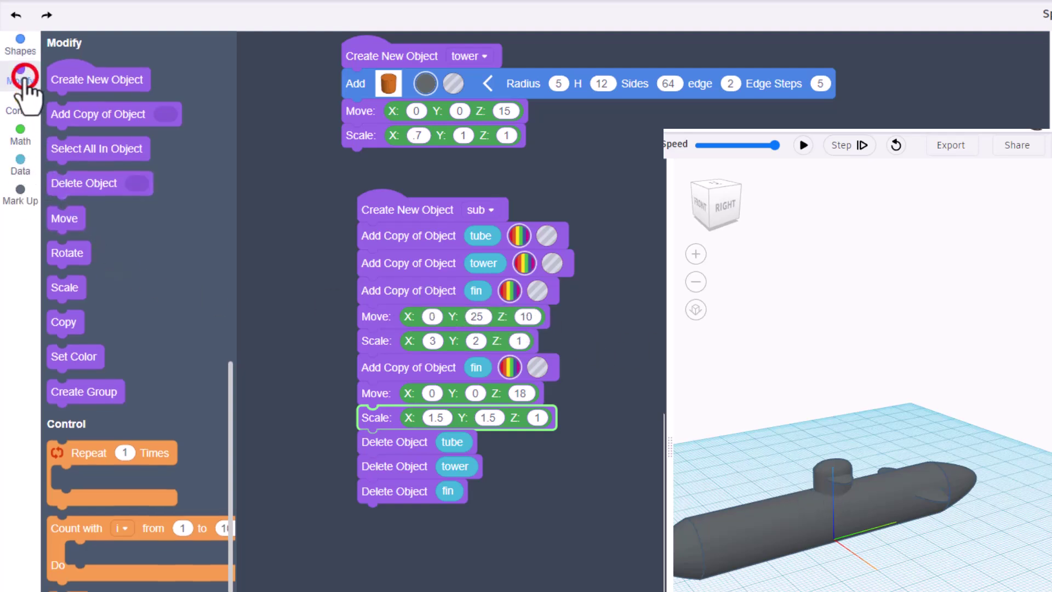
drag(63, 221, 370, 290)
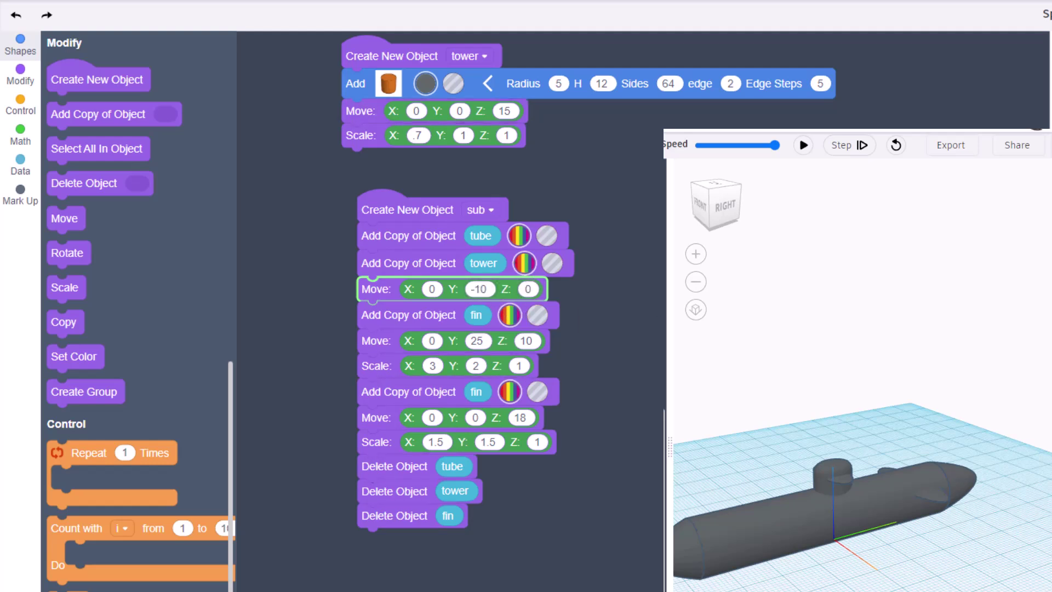
click(803, 145)
right_drag(759, 437, 939, 462)
Step: Set the second fin copy's Move Y to -10, run the code and inspect the submarine
click(478, 419)
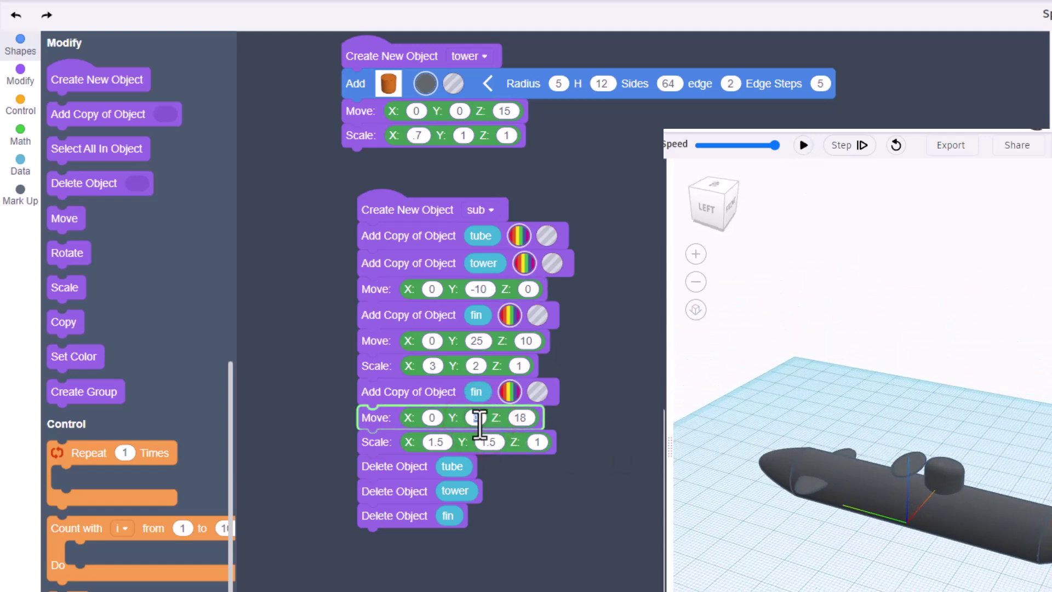
text(-10)
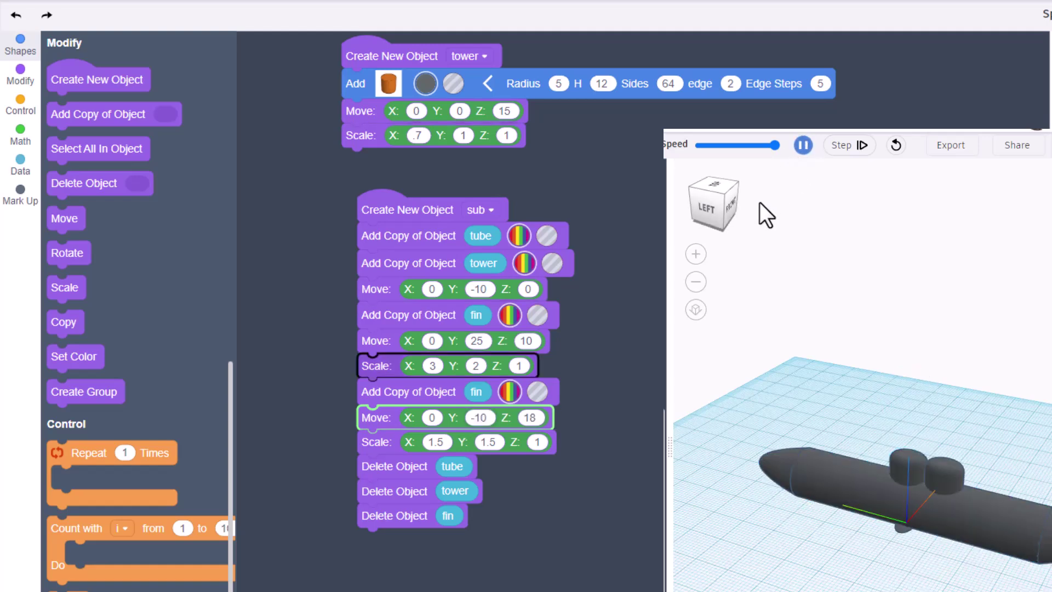
right_drag(828, 326, 839, 399)
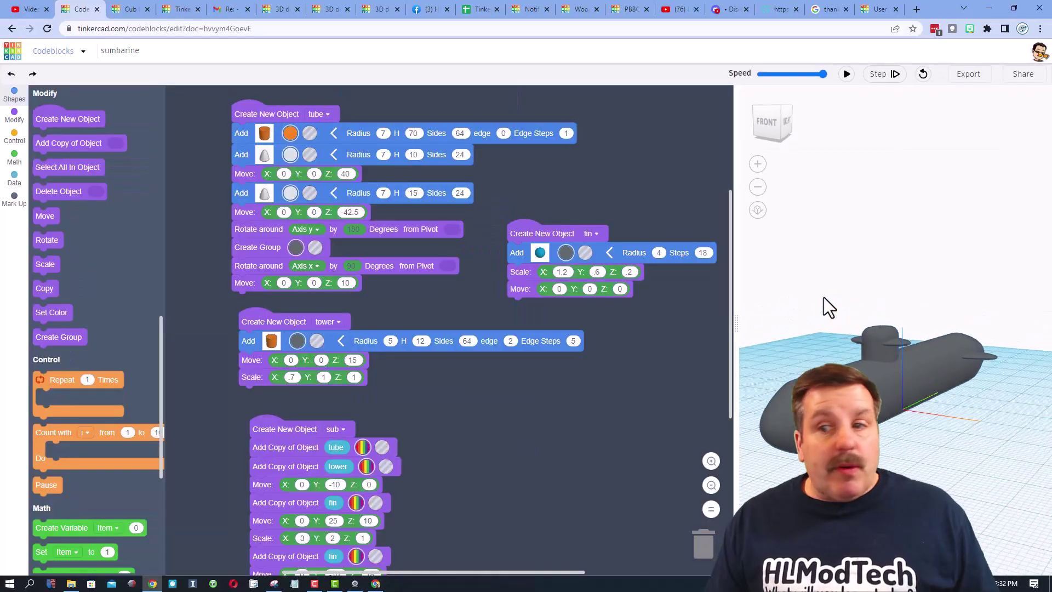
right_drag(823, 297, 860, 304)
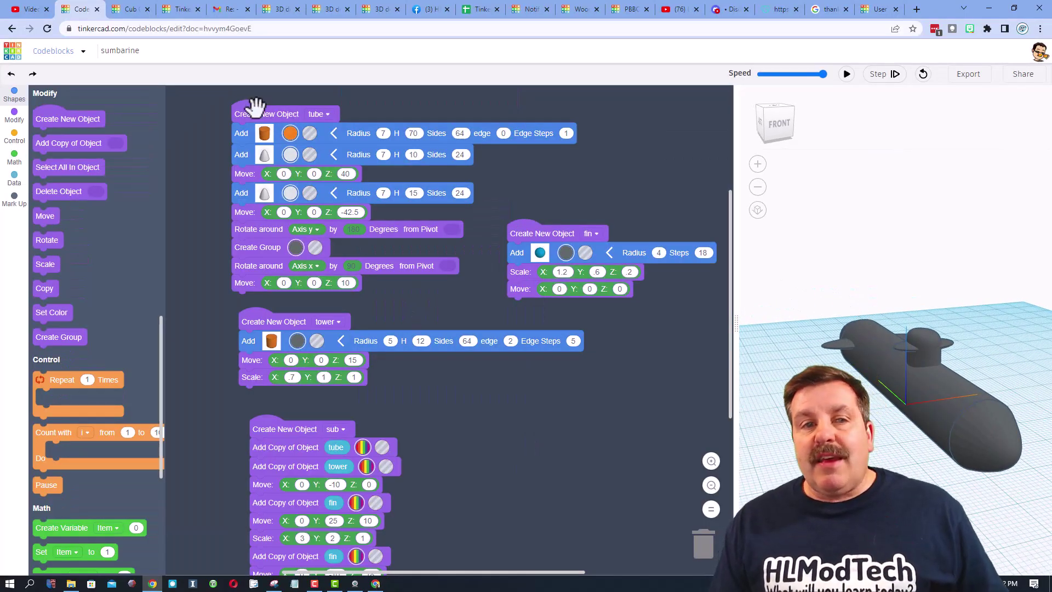
scroll(357, 305, down, 3)
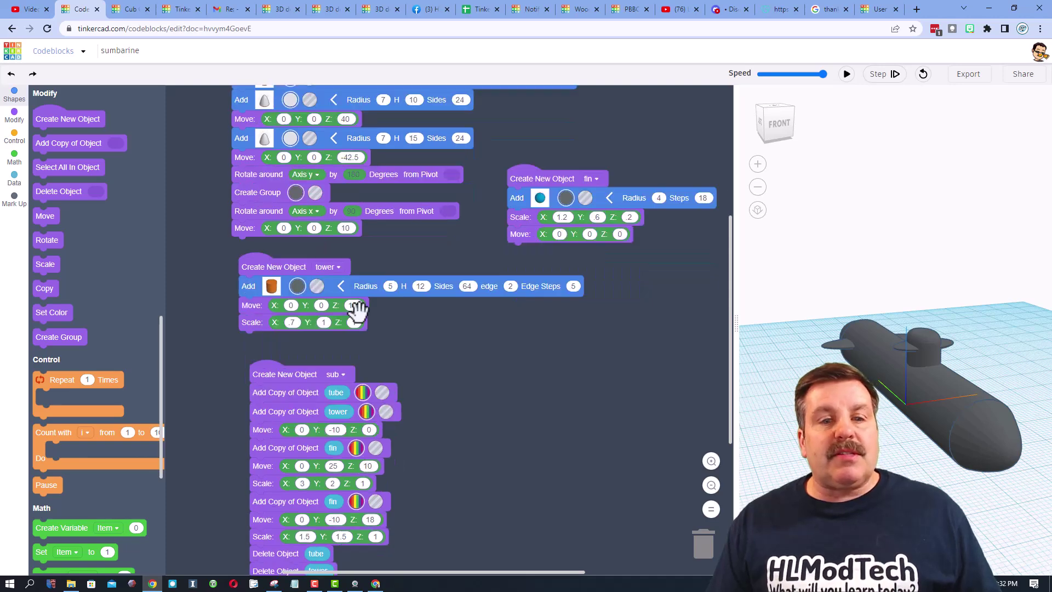